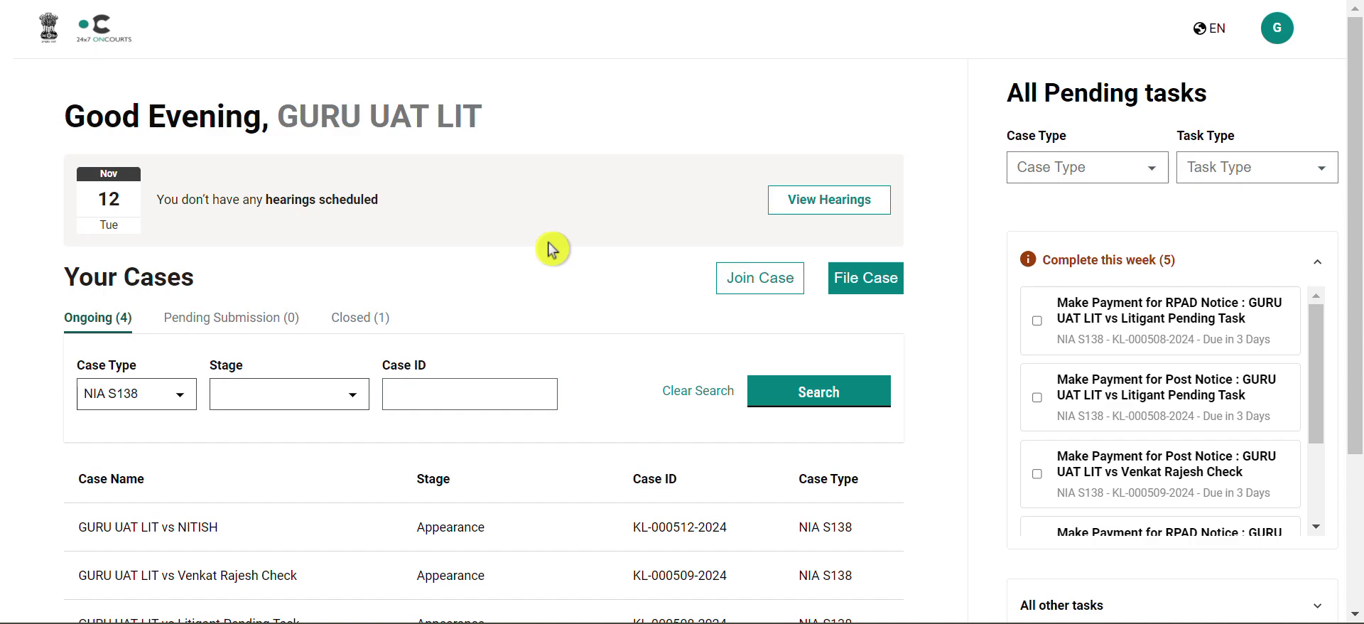
Open the hearings calendar and move the day view forward to November 14, 2024.
left_click(866, 210)
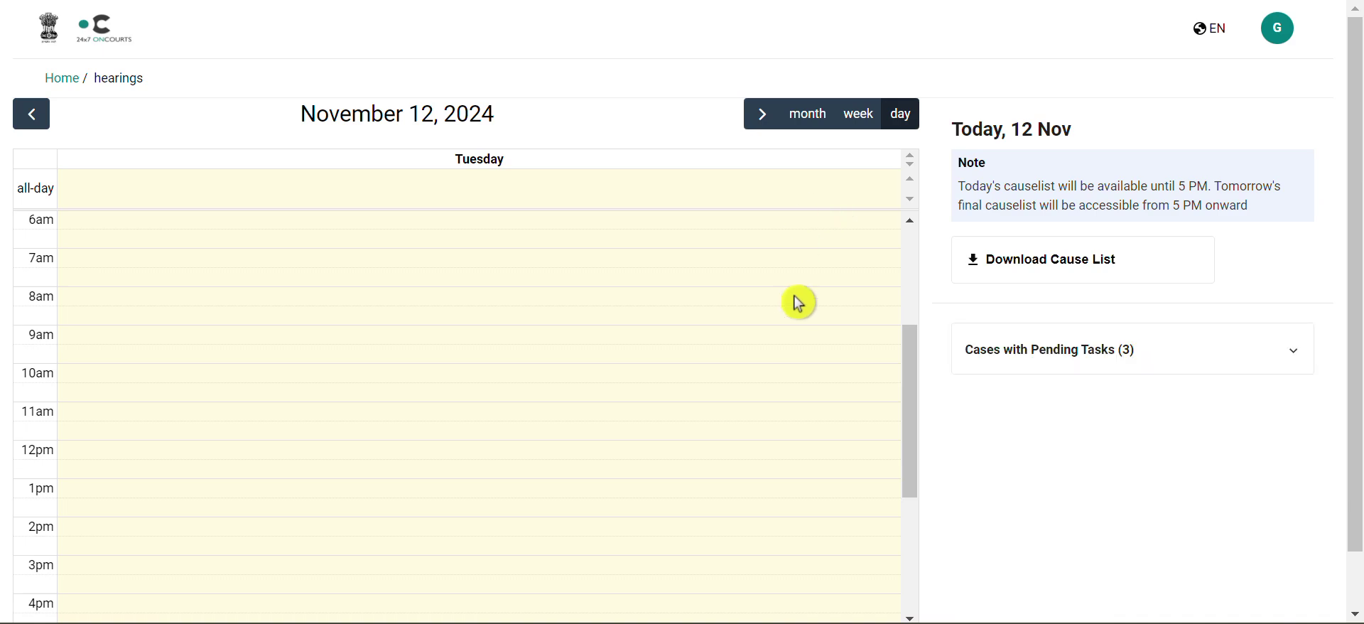
scroll(799, 303, "down", 1)
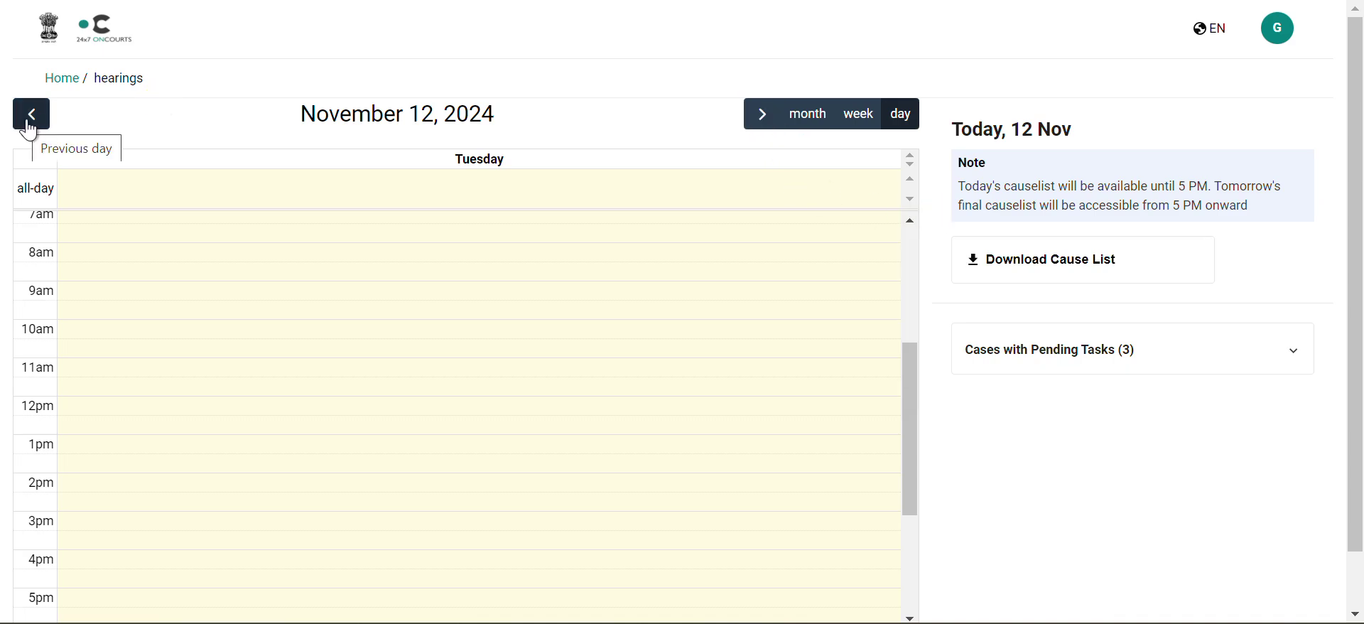
left_click(329, 158)
left_click(762, 123)
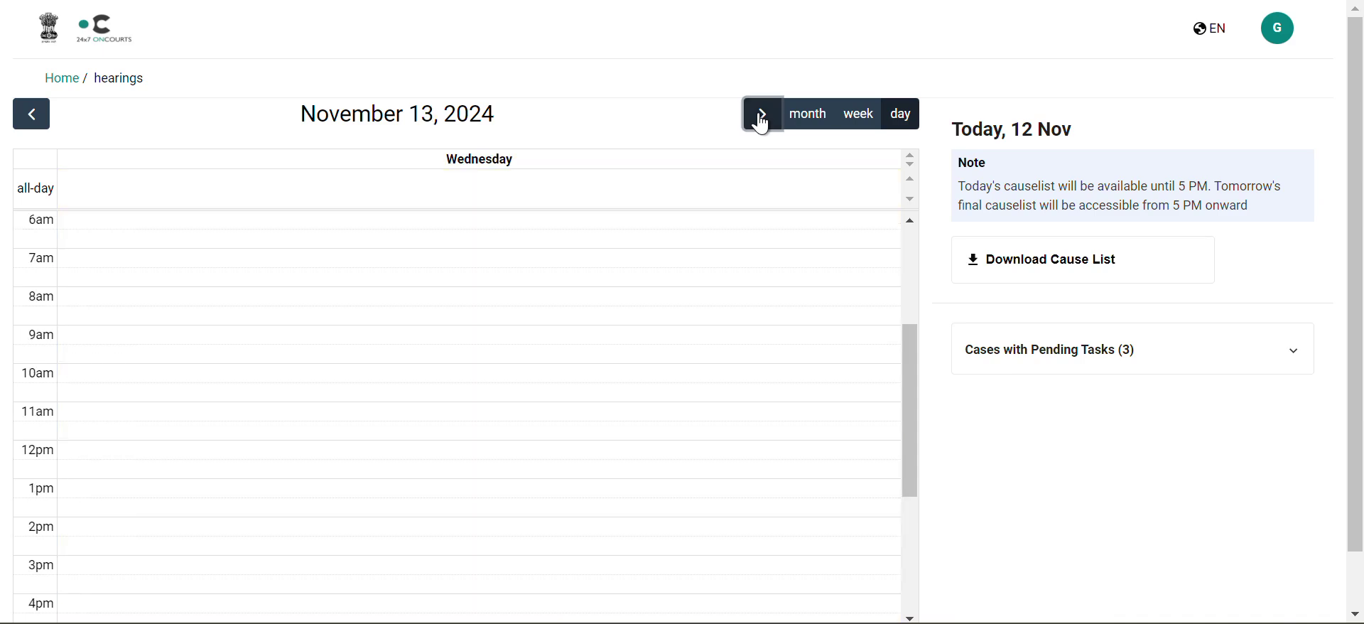
left_click(762, 122)
left_click(564, 277)
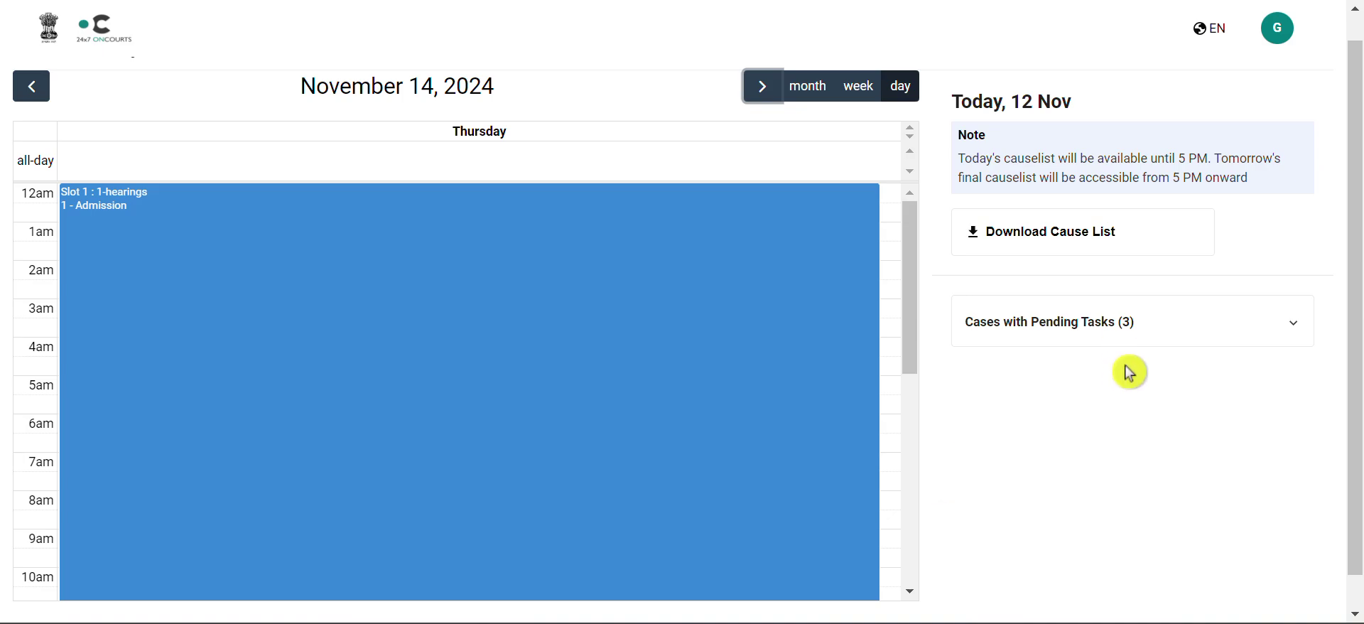
Expand the cases with pending tasks and view the hearings calendar by week.
left_click(1293, 325)
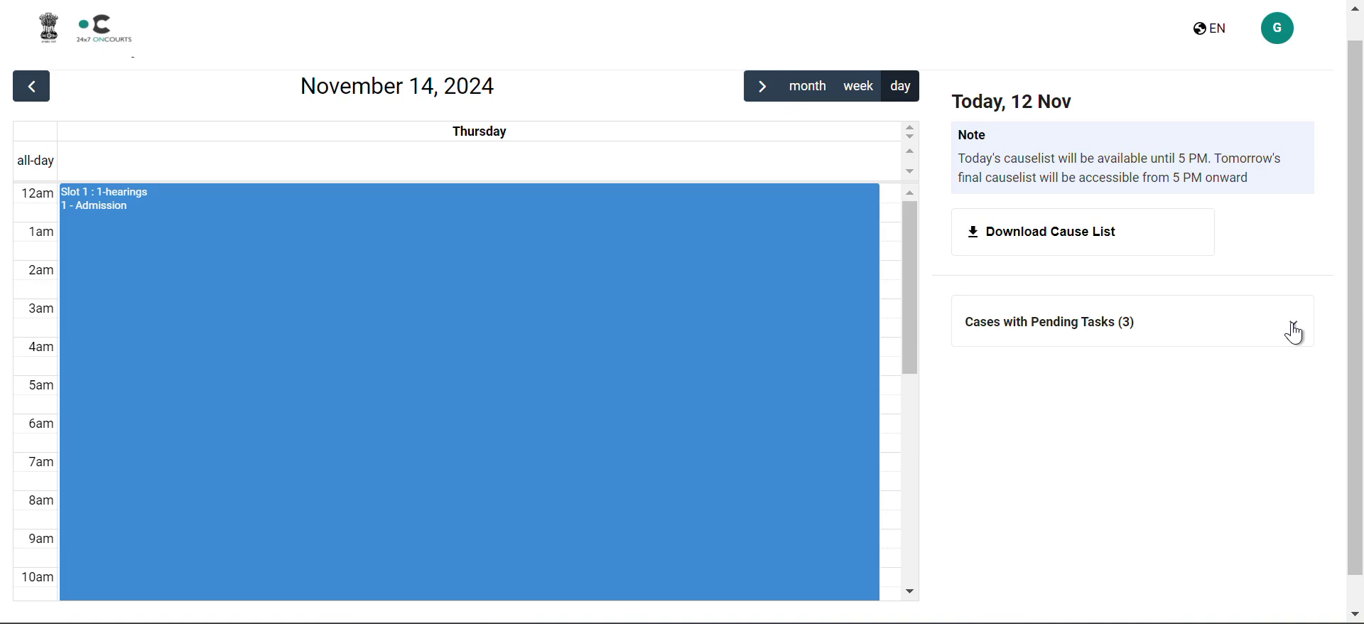
left_click(1294, 327)
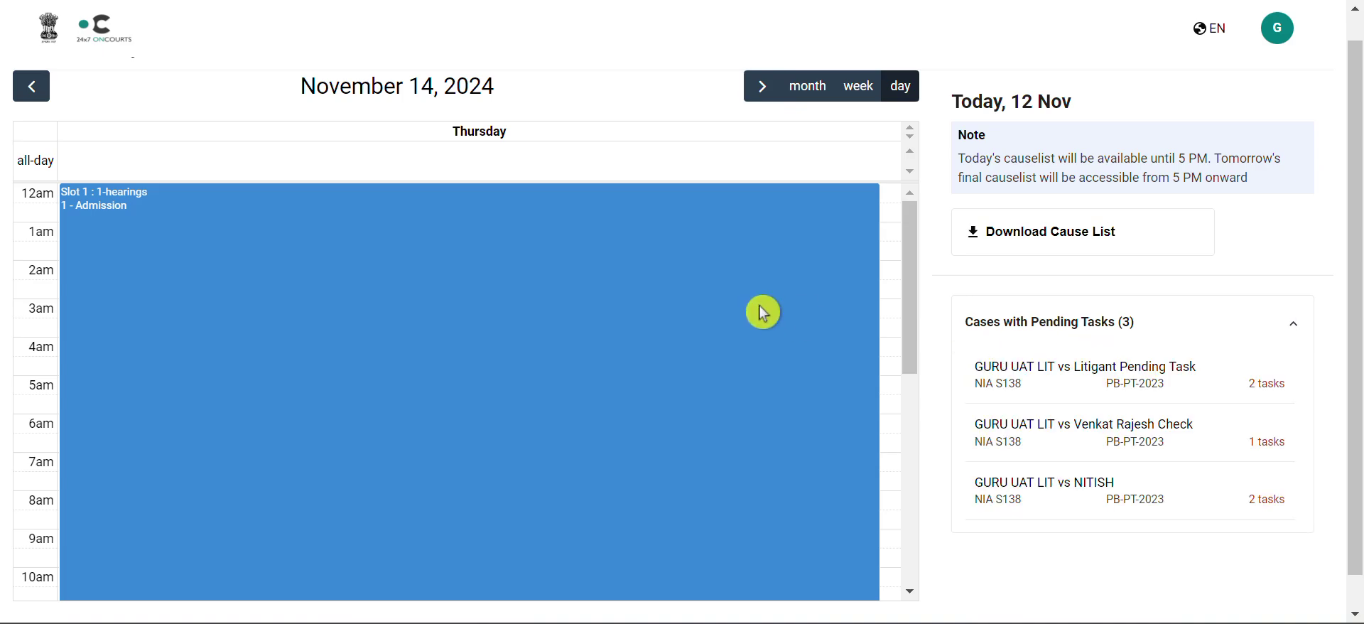
left_click(864, 93)
scroll(626, 344, "up", 5)
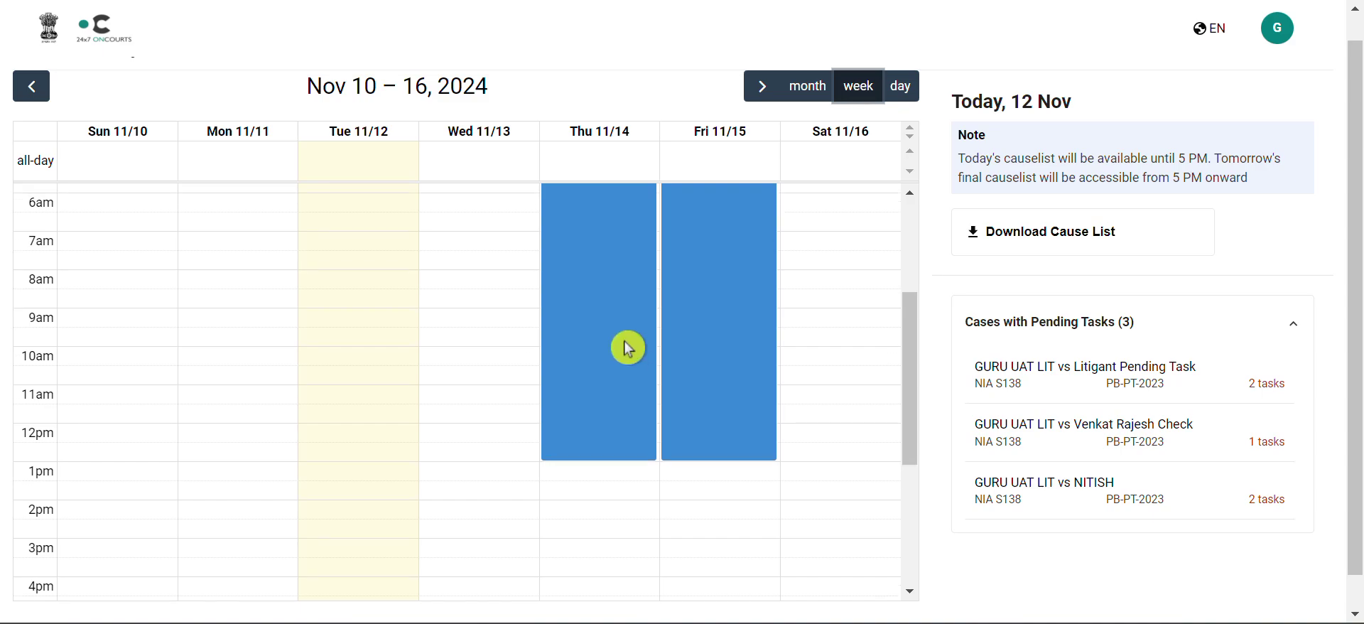
scroll(628, 347, "down", 1)
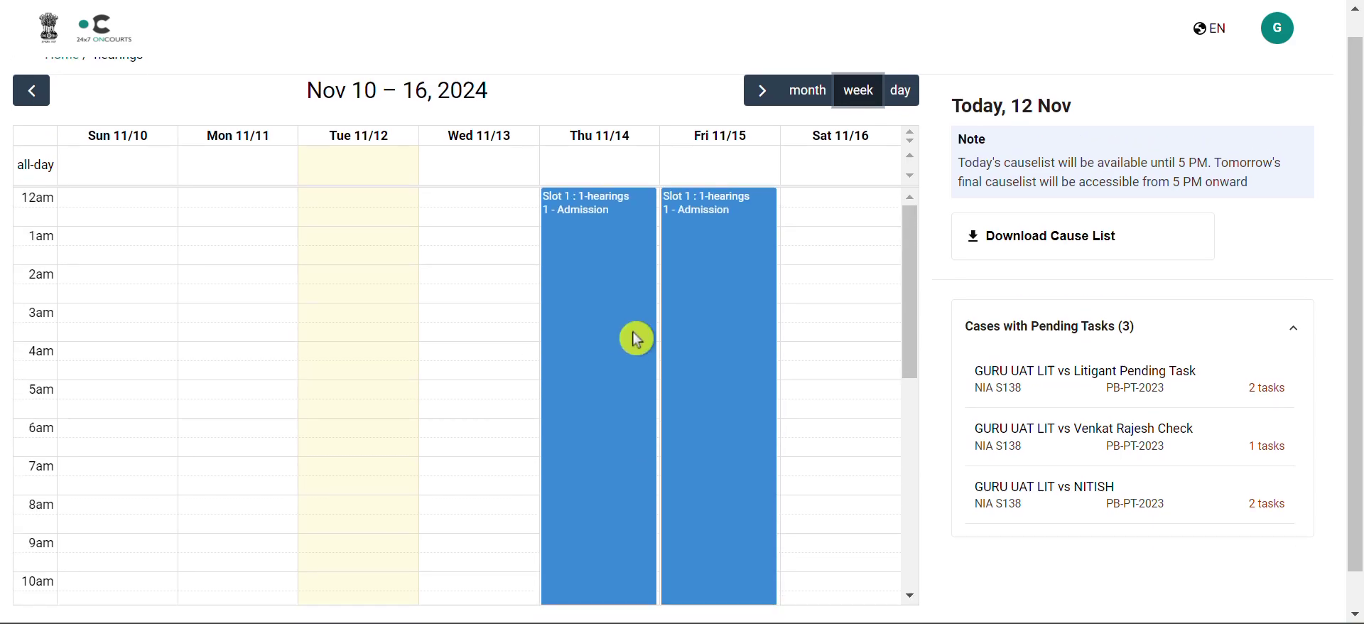
Show the calendar by month and view the details of the November 19 hearings, closing them when done.
left_click(814, 90)
scroll(705, 326, "down", 1)
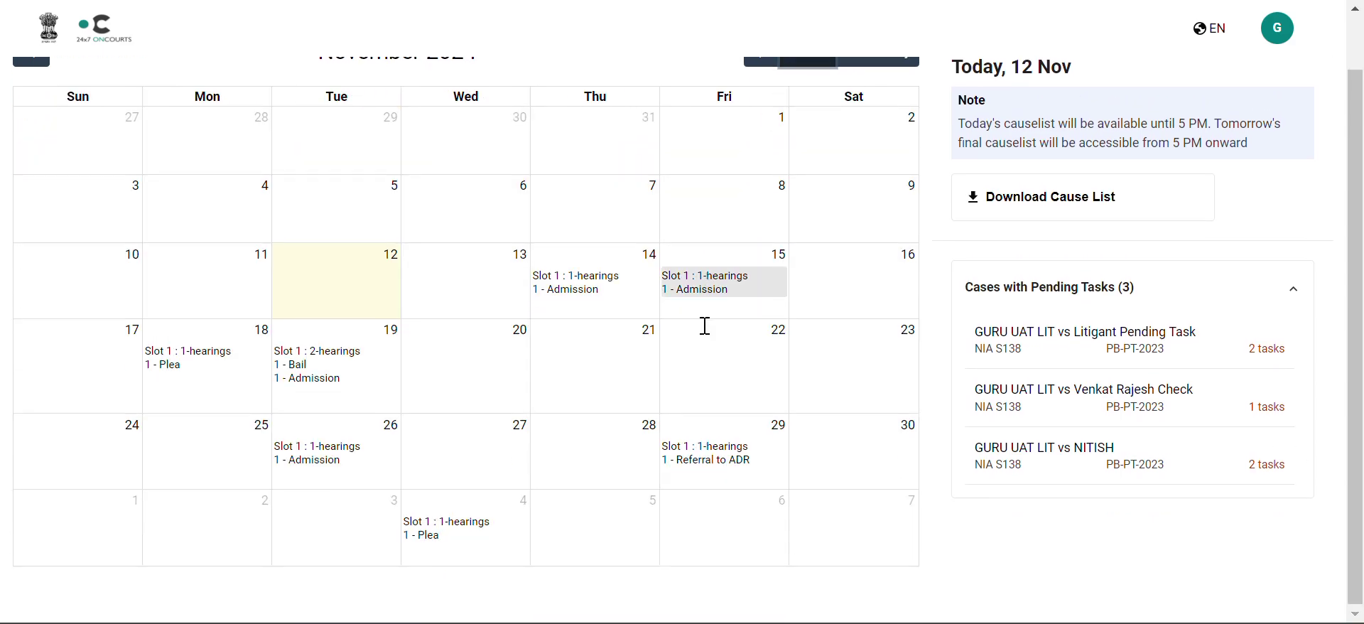
scroll(706, 325, "up", 1)
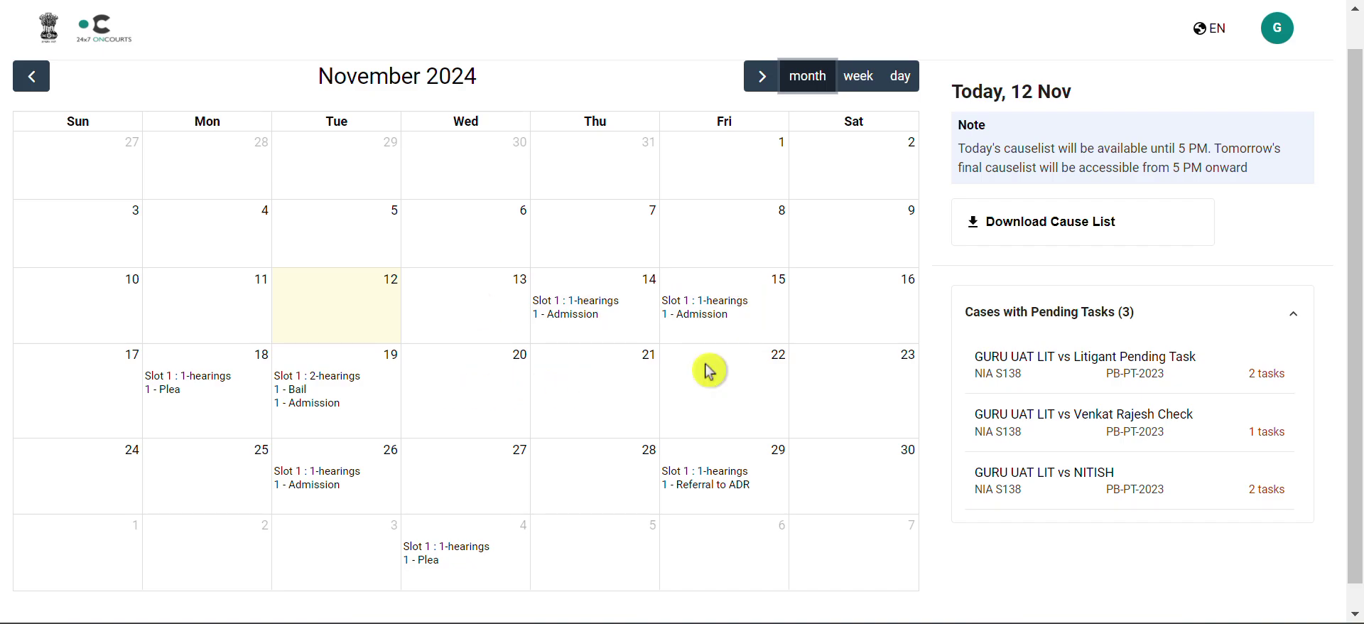
left_click(331, 395)
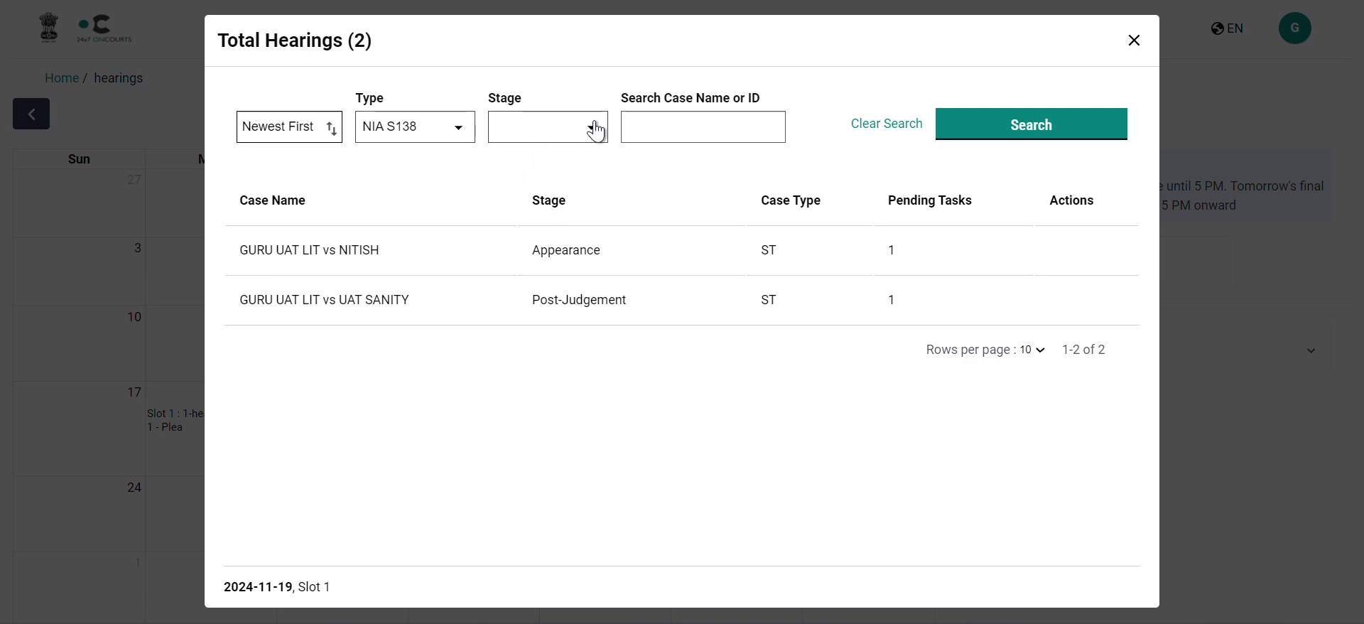
left_click(669, 118)
left_click(1134, 41)
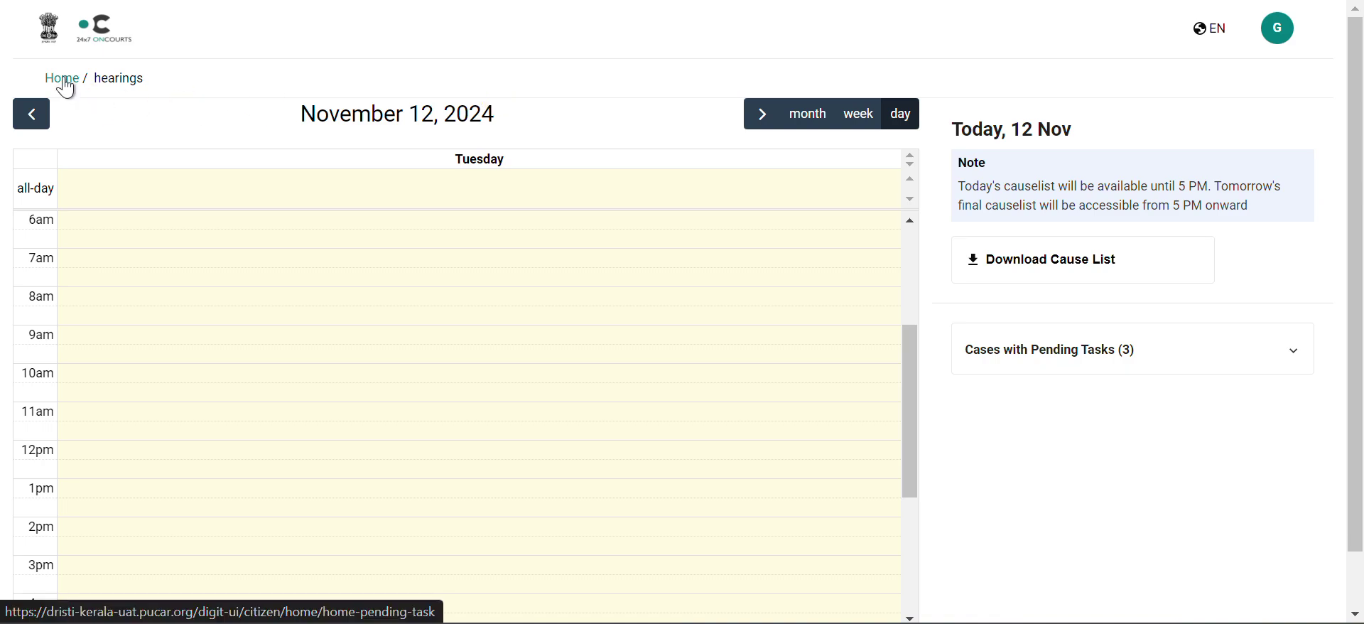
Return to the home page and open the first case among the ongoing cases.
left_click(64, 79)
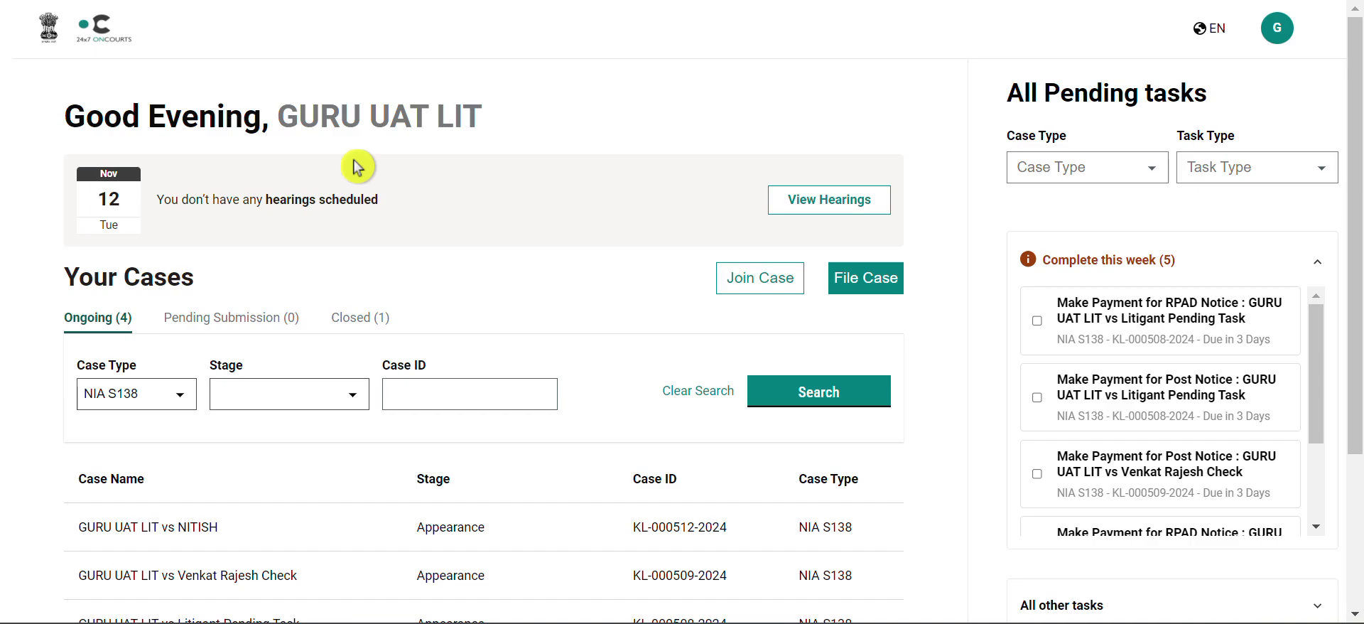
scroll(358, 168, "down", 2)
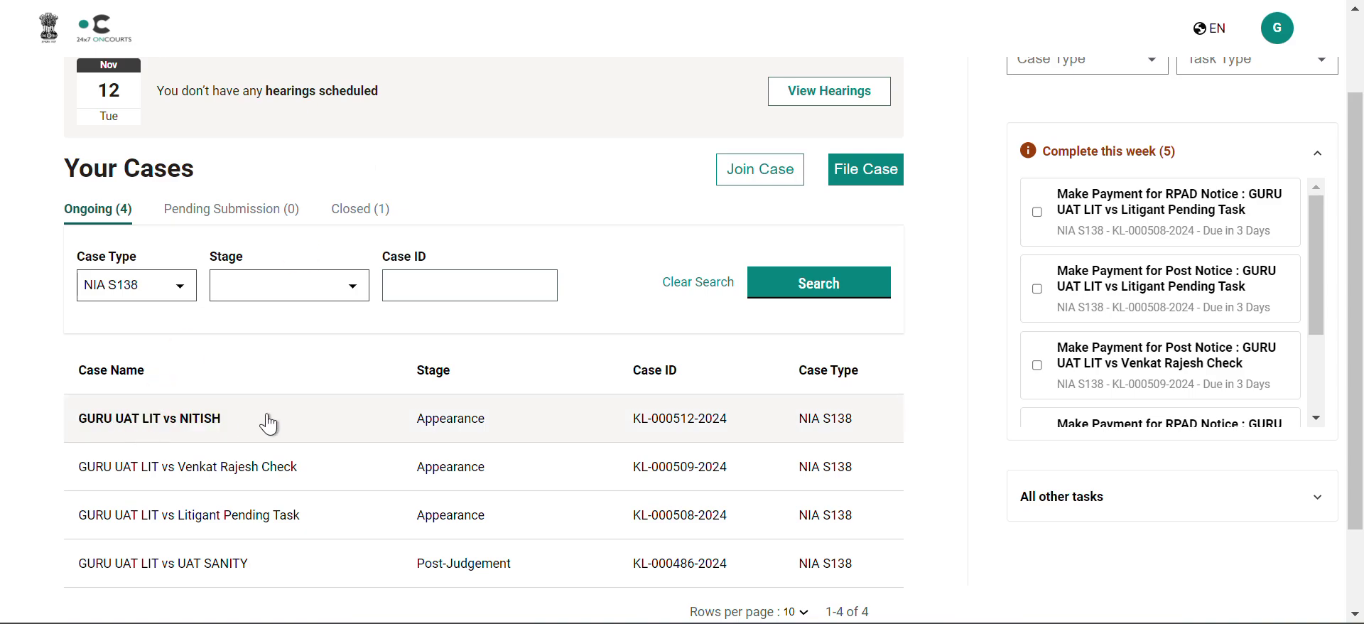
left_click(432, 417)
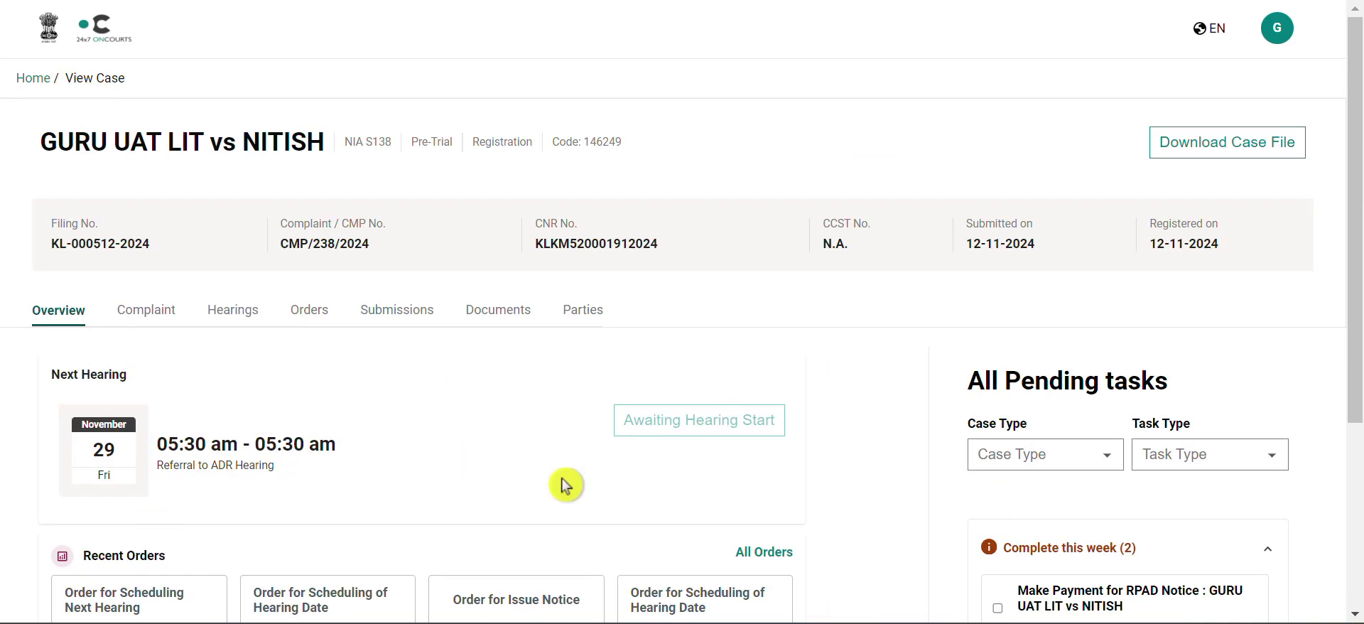
scroll(472, 427, "down", 1)
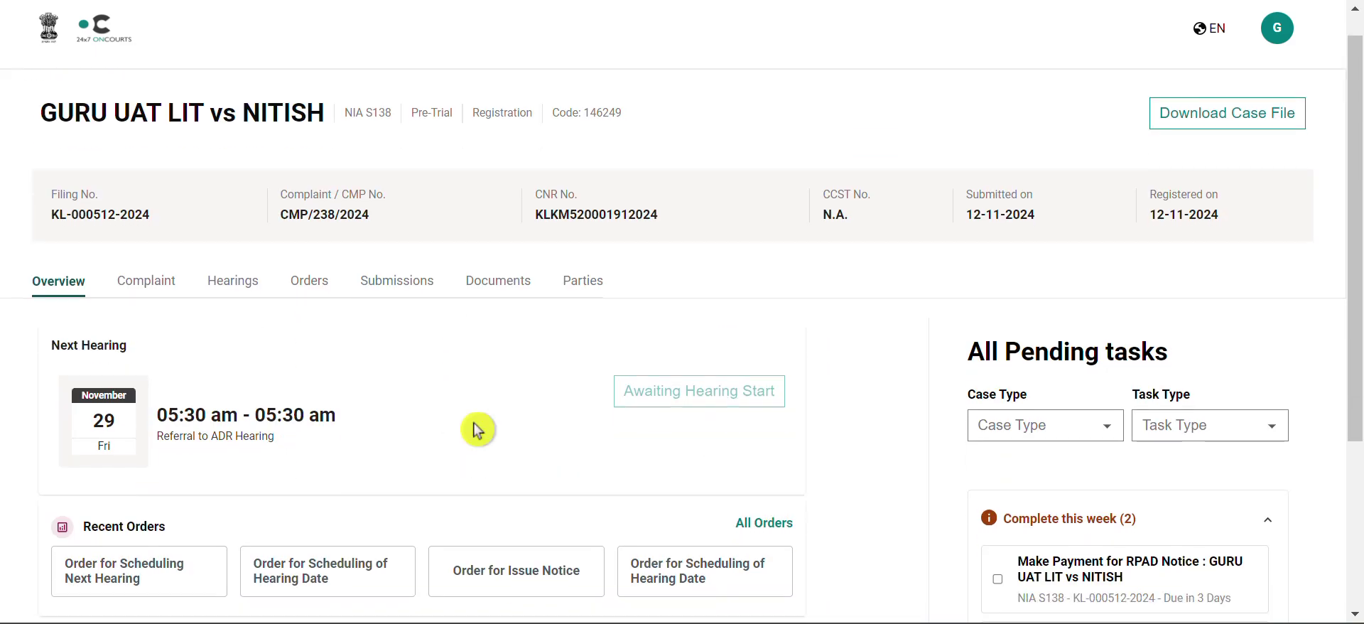
From the case's hearings list, start a reschedule request for the scheduled Referral to ADR hearing dated 29-11-2024.
left_click(226, 283)
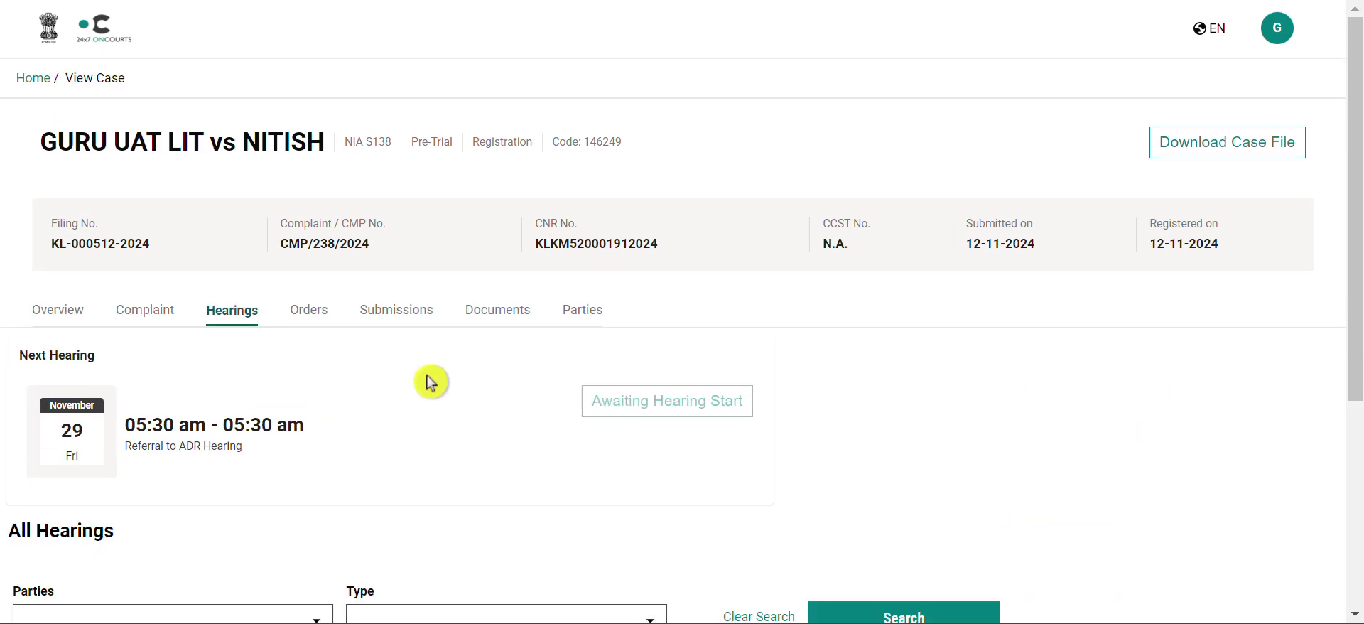
scroll(431, 382, "down", 2)
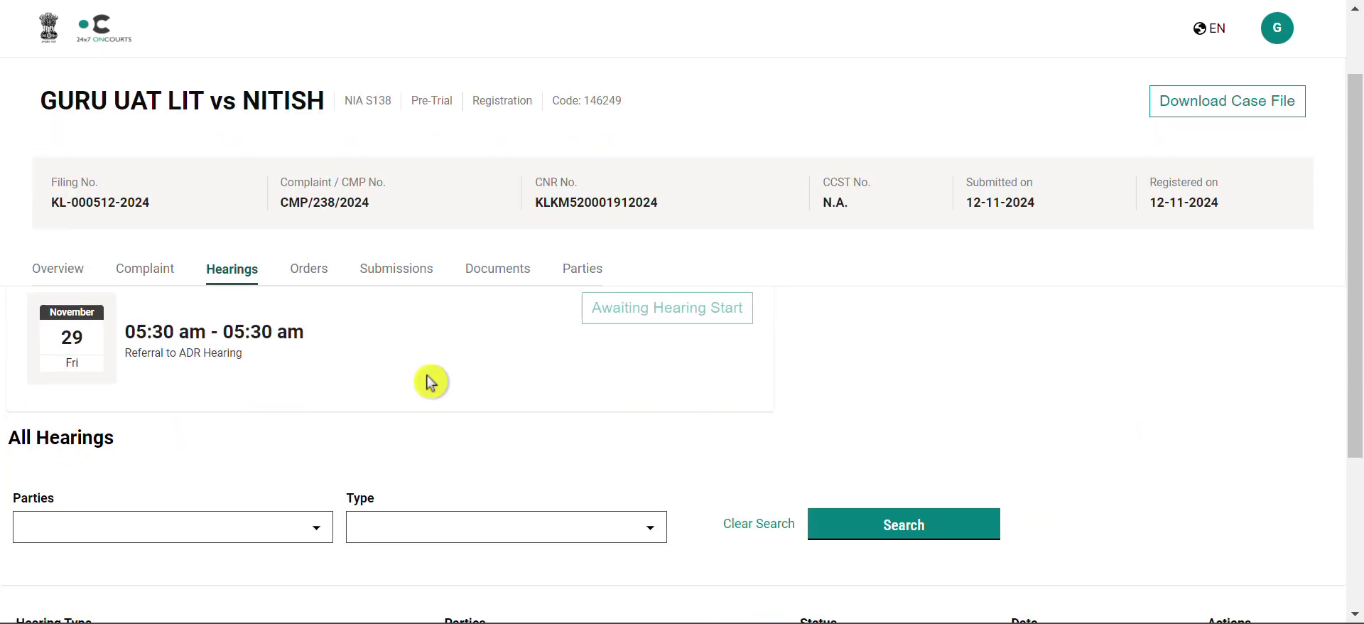
scroll(431, 383, "down", 1)
scroll(430, 382, "down", 2)
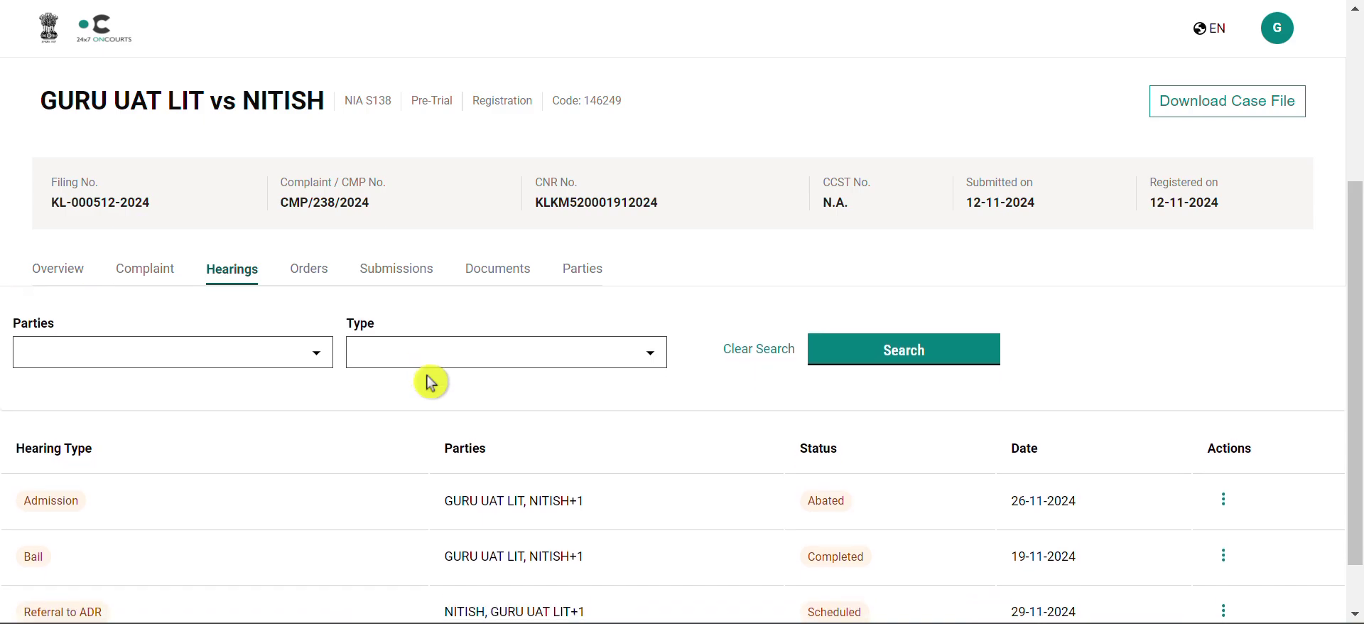
scroll(431, 382, "down", 1)
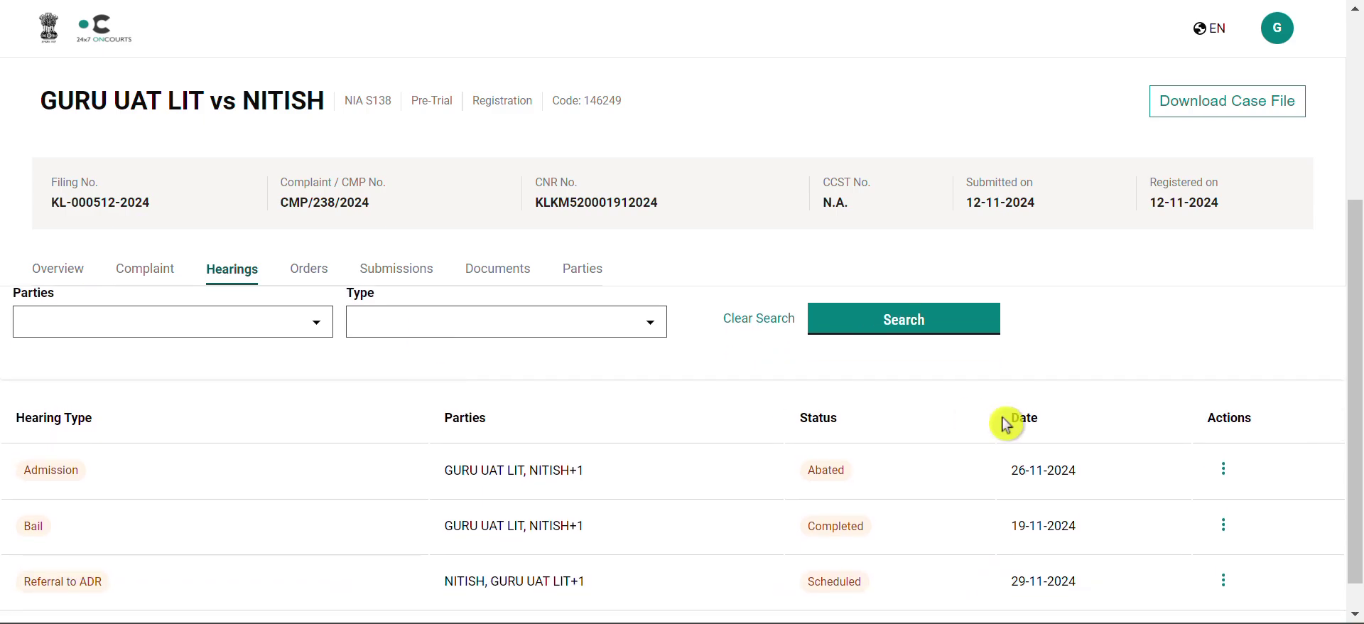
scroll(1036, 479, "down", 1)
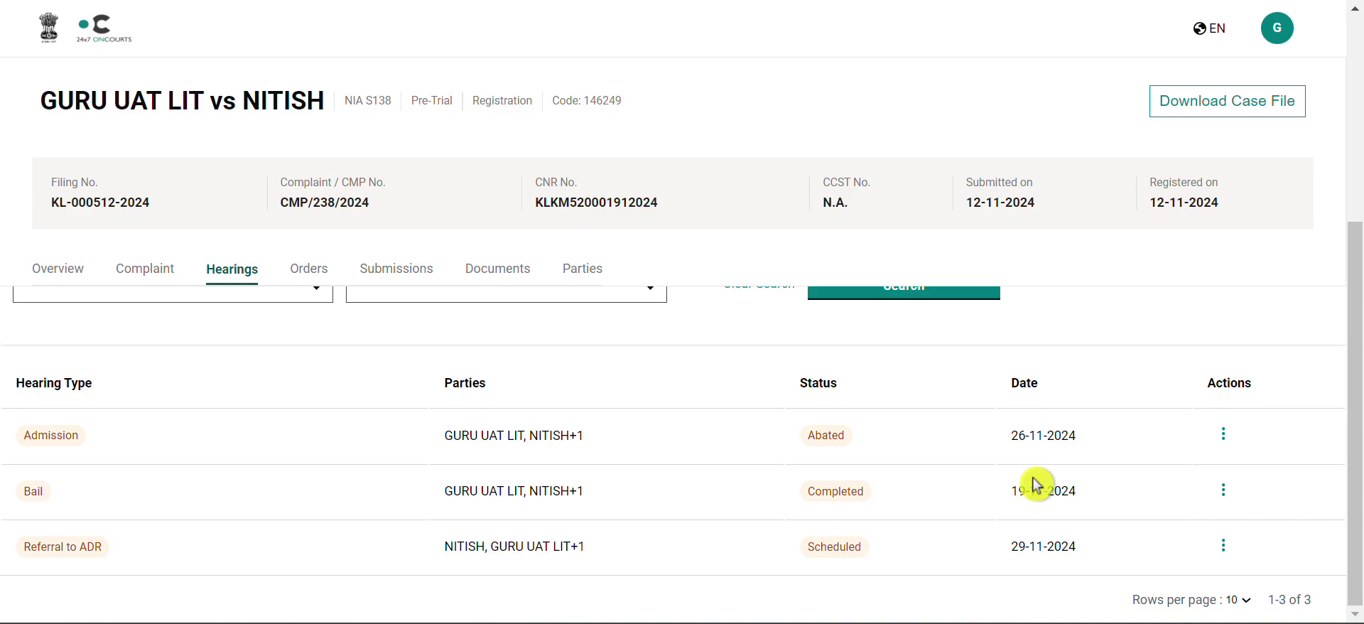
left_click(1224, 549)
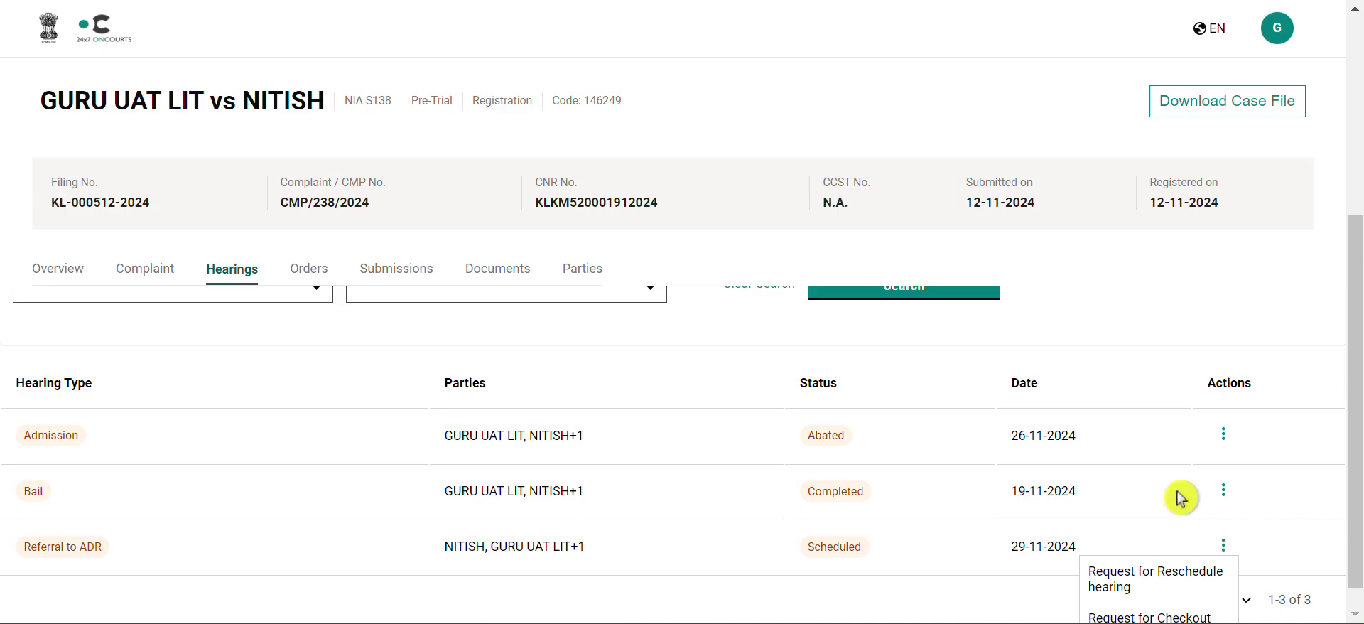
left_click(1144, 588)
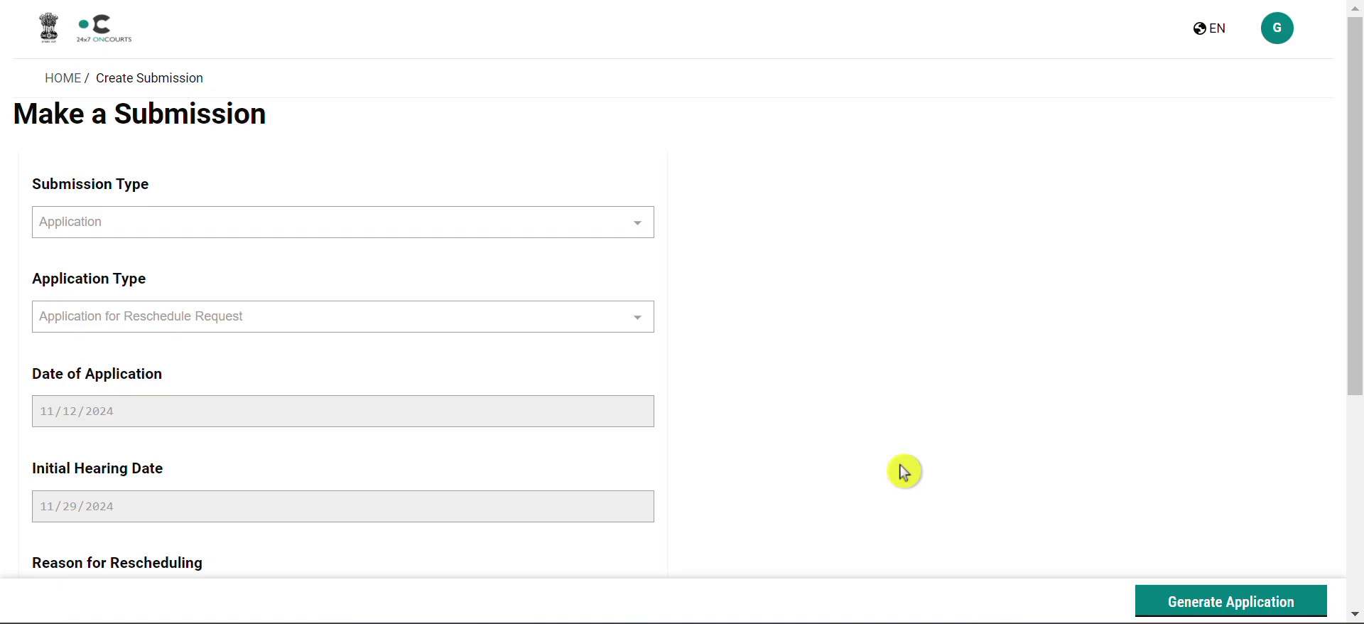
Set the reason for rescheduling to Illness in the submission form.
scroll(904, 471, "down", 1)
scroll(904, 472, "down", 1)
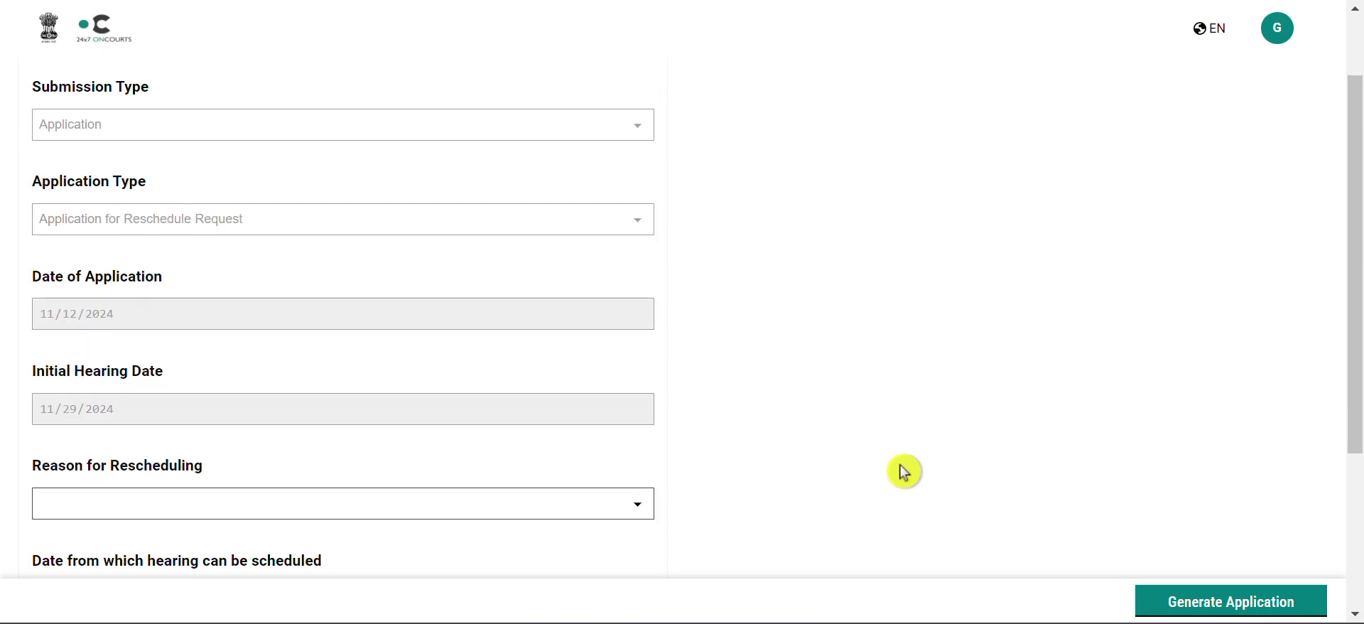
scroll(904, 472, "down", 2)
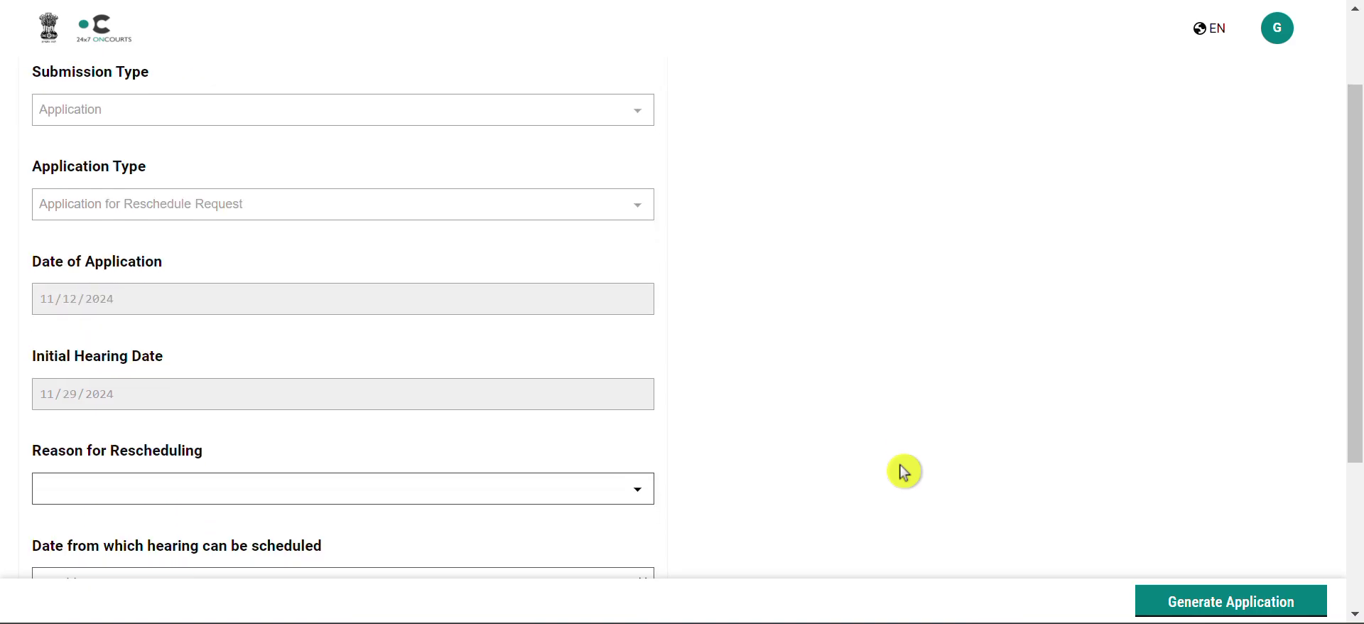
scroll(904, 472, "down", 1)
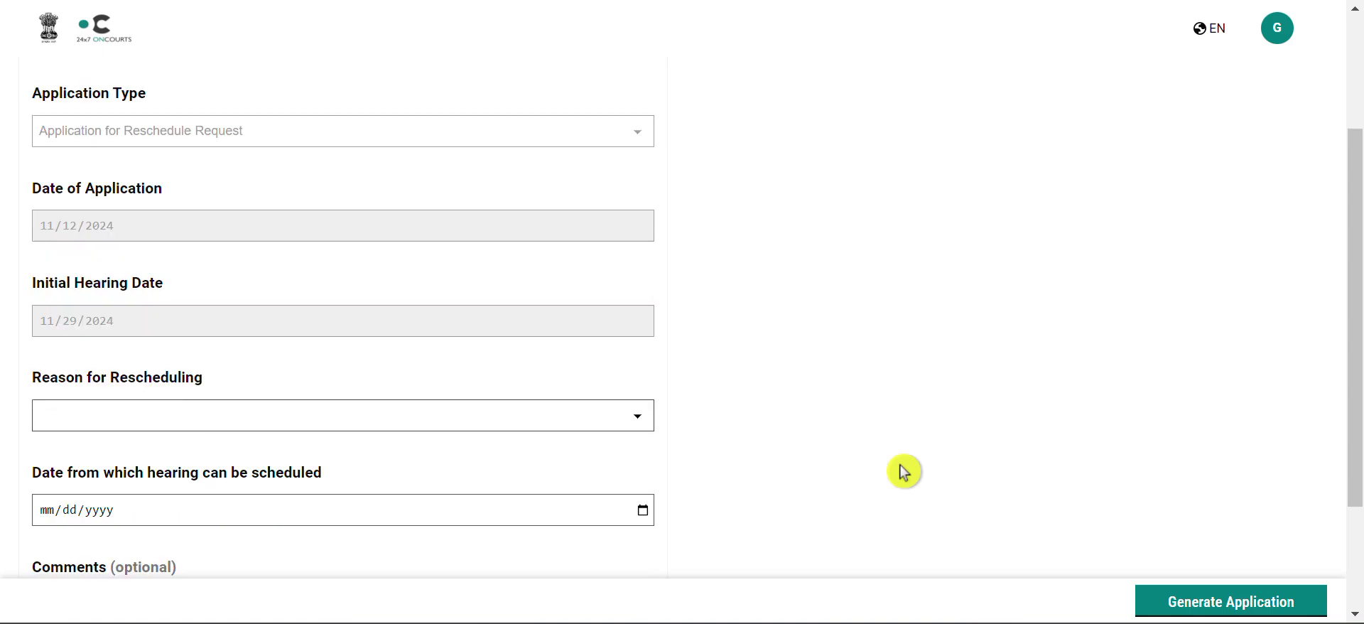
scroll(904, 472, "down", 1)
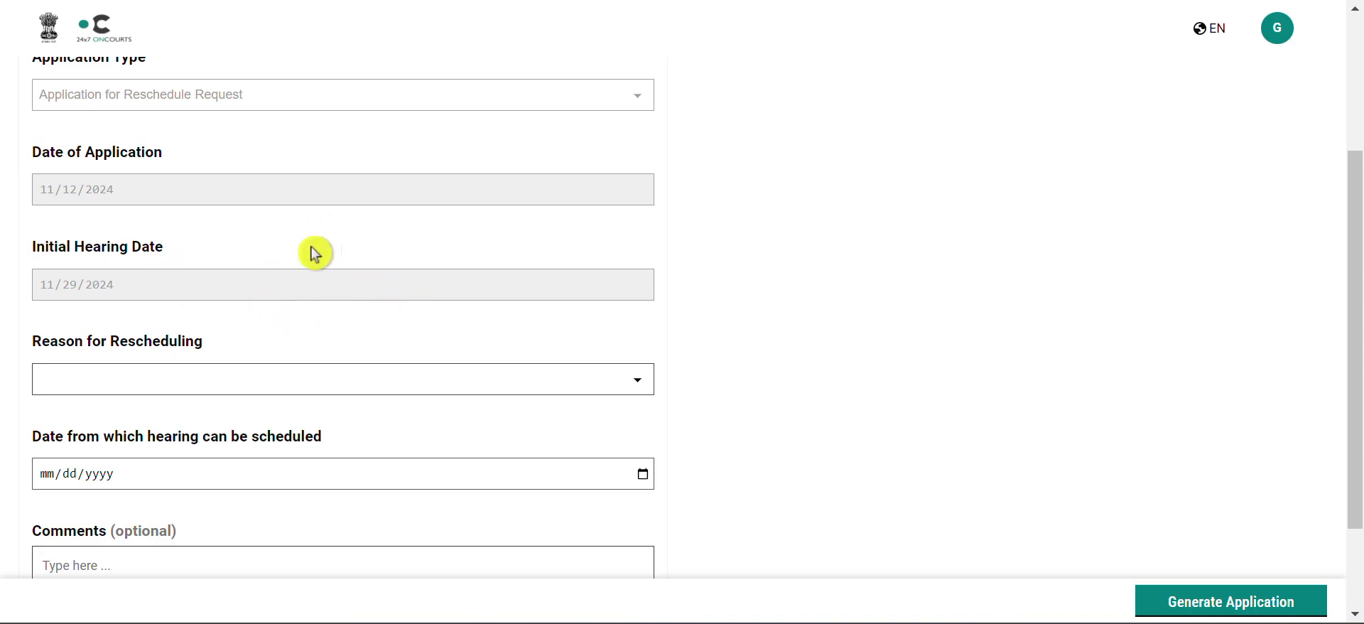
scroll(417, 287, "down", 1)
scroll(416, 287, "down", 2)
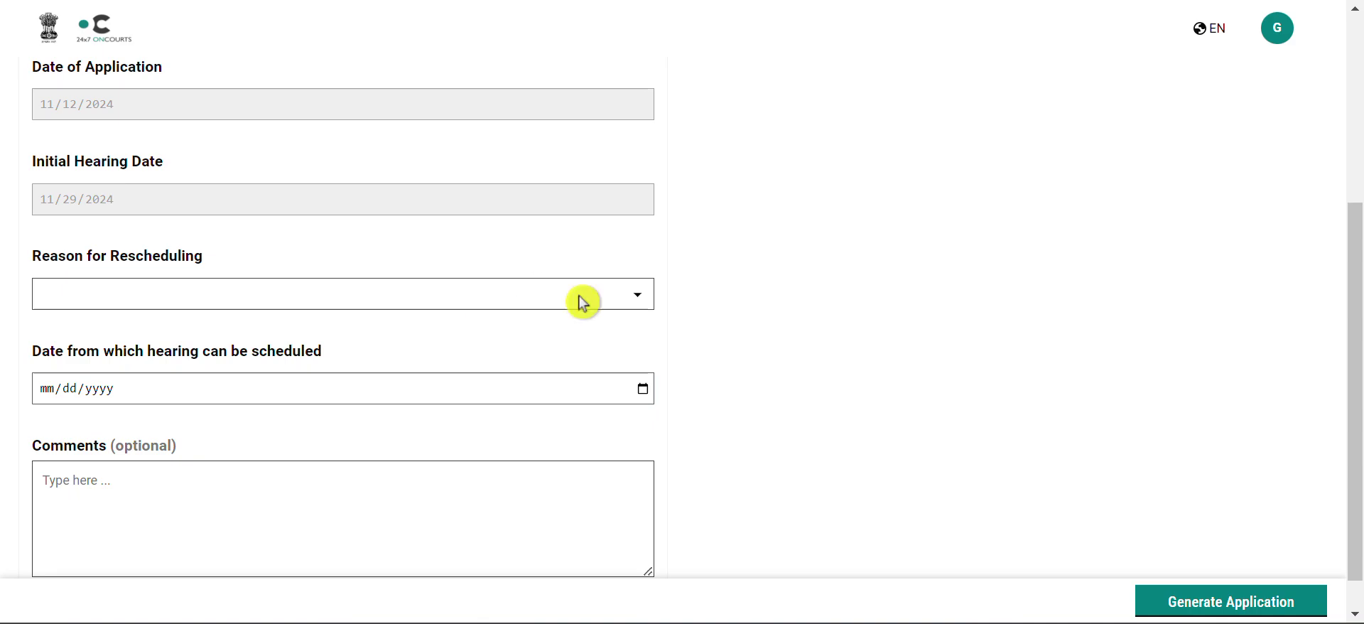
scroll(582, 303, "down", 1)
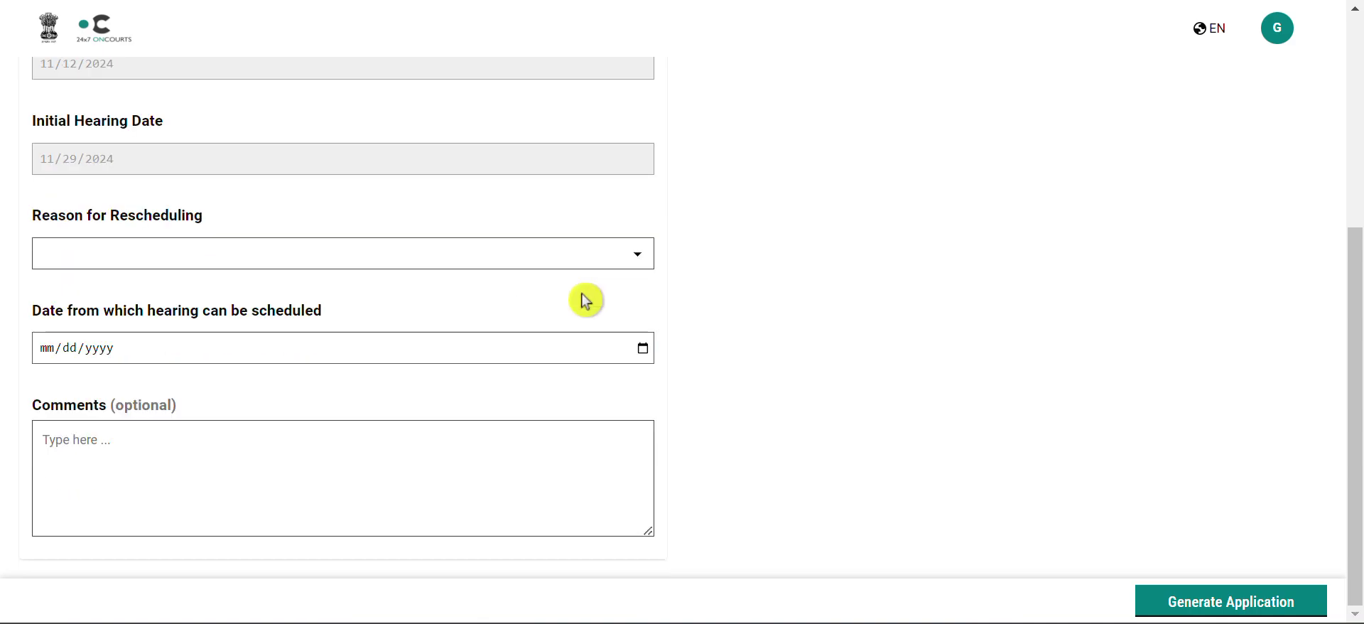
left_click(638, 255)
left_click(476, 292)
Set the date from which the hearing can be scheduled to 12/05/2024.
left_click(595, 354)
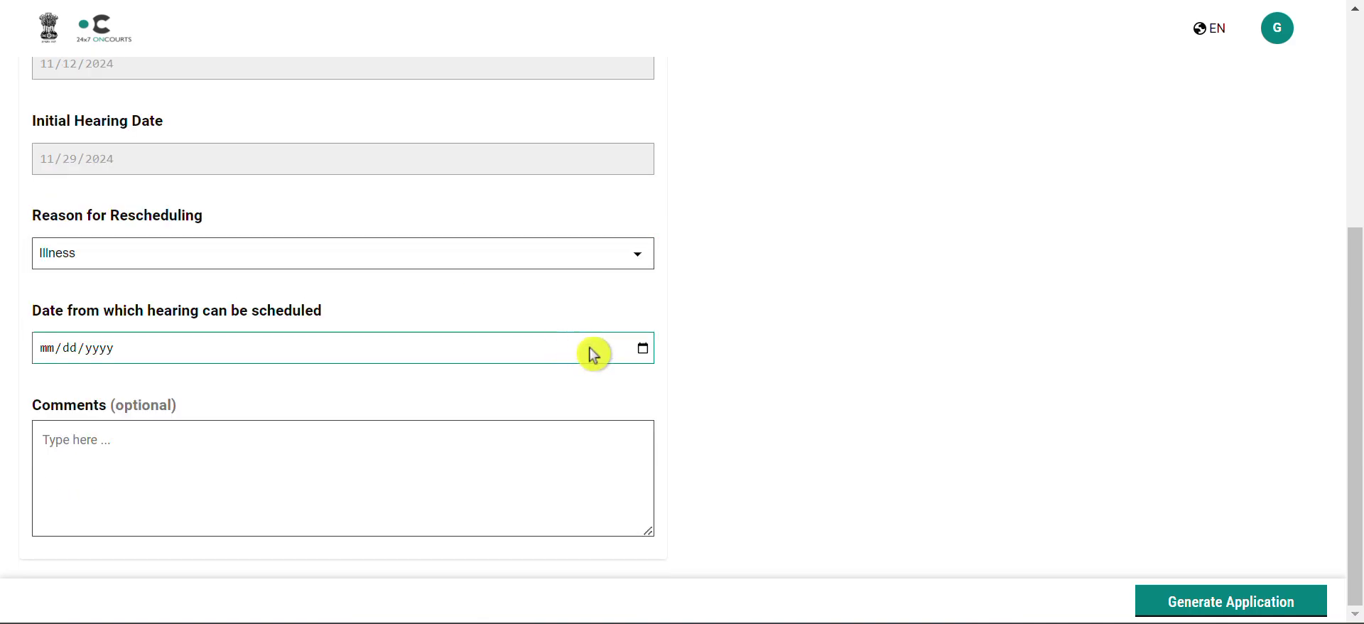
left_click(644, 350)
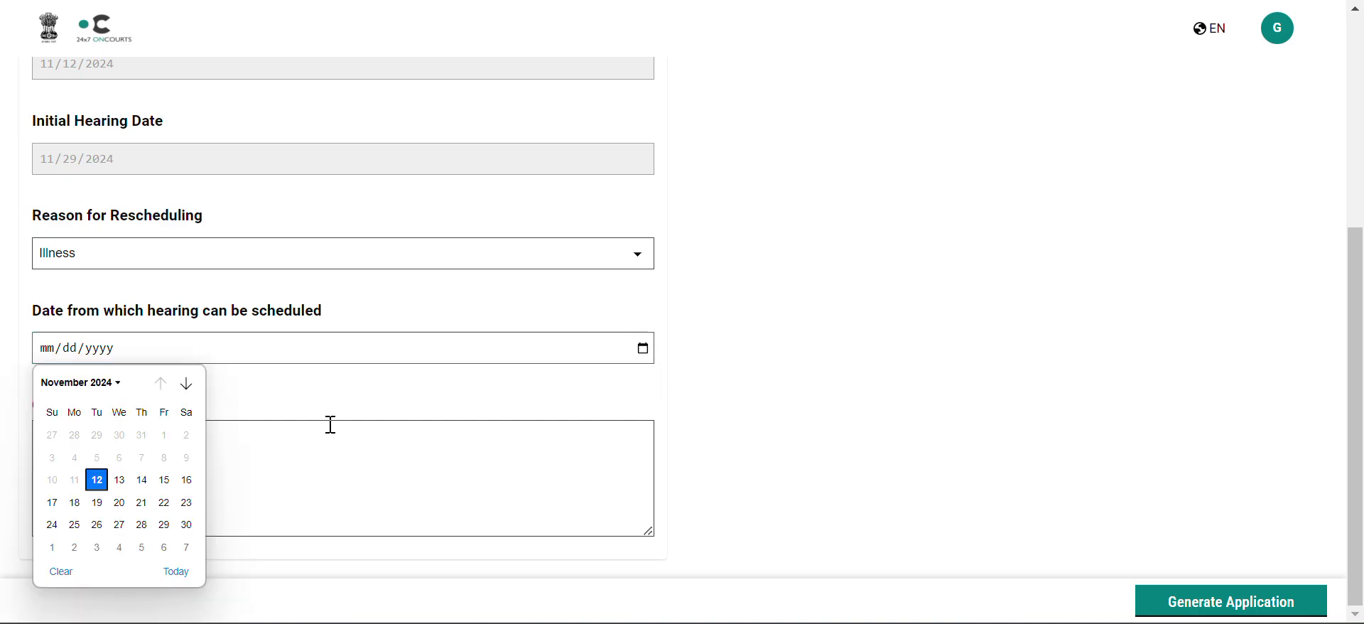
left_click(144, 549)
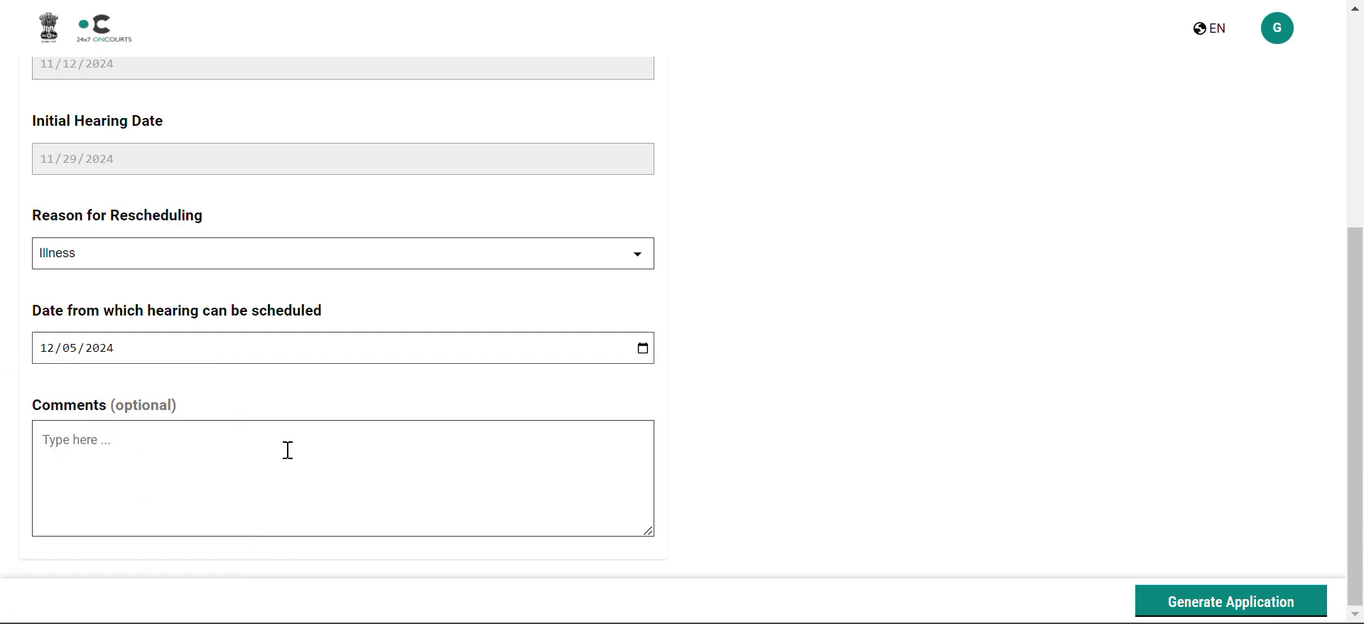
Add the comment "complainant mother is hospitalised" and generate the application for review.
left_click(289, 451)
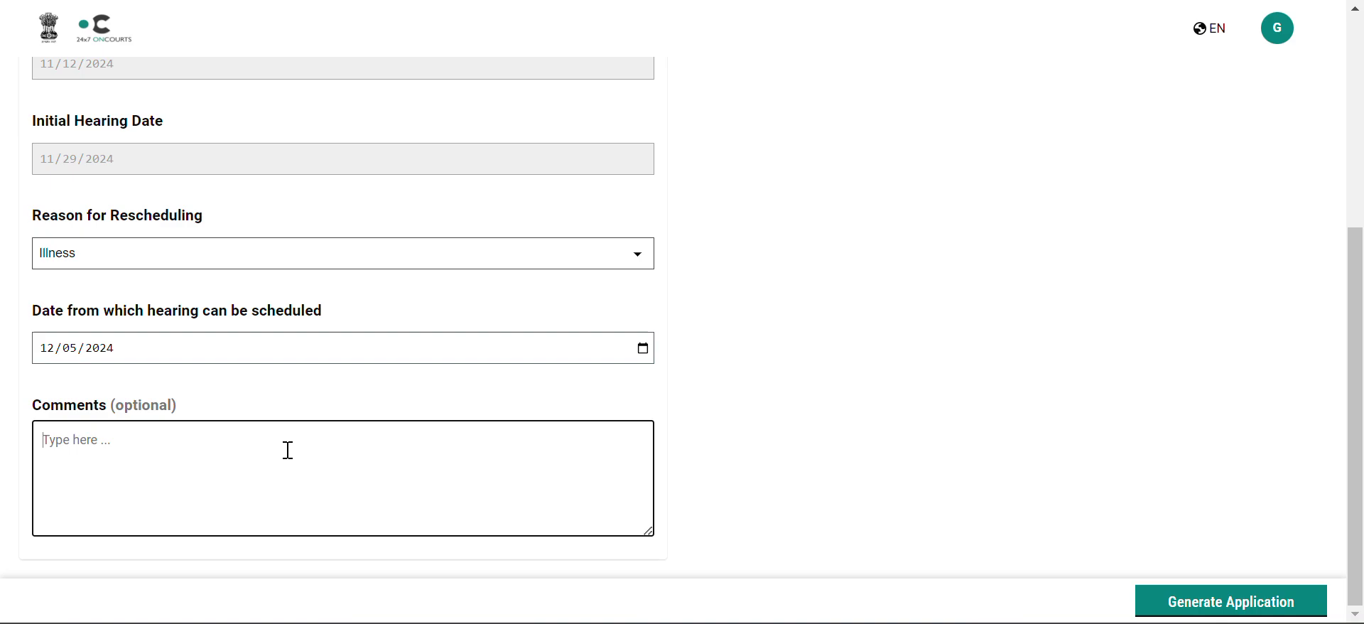
type("complainant mother is hospitalised")
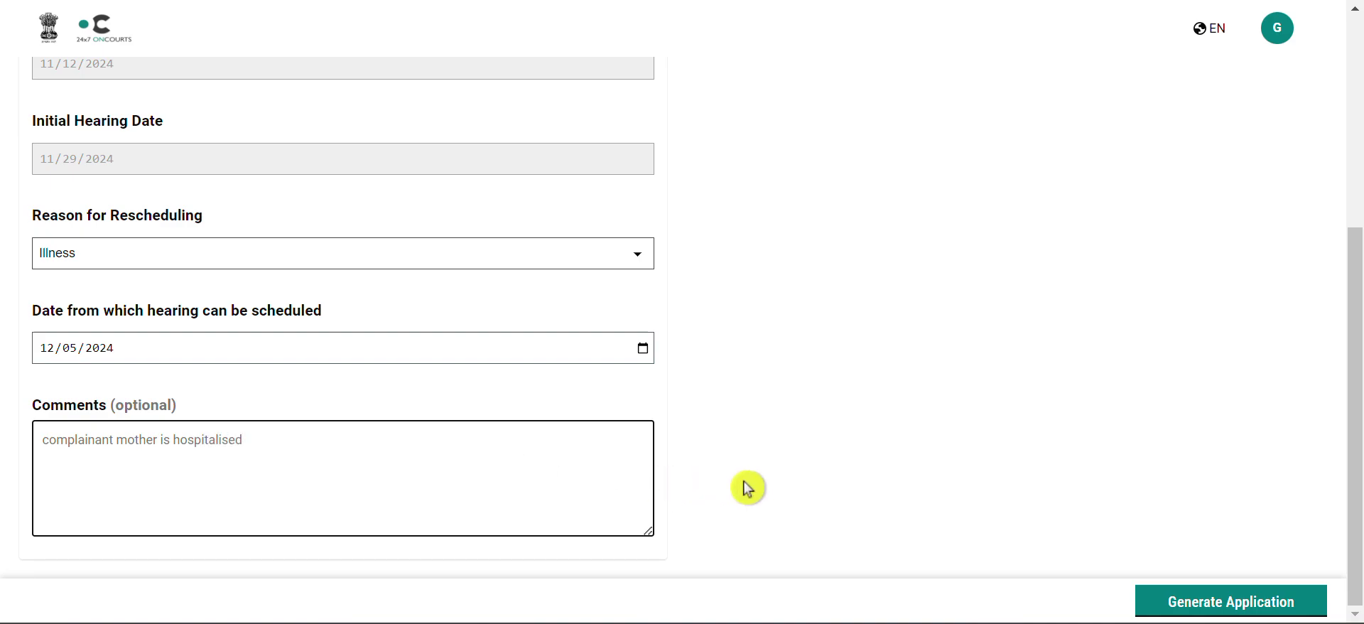
left_click(1169, 604)
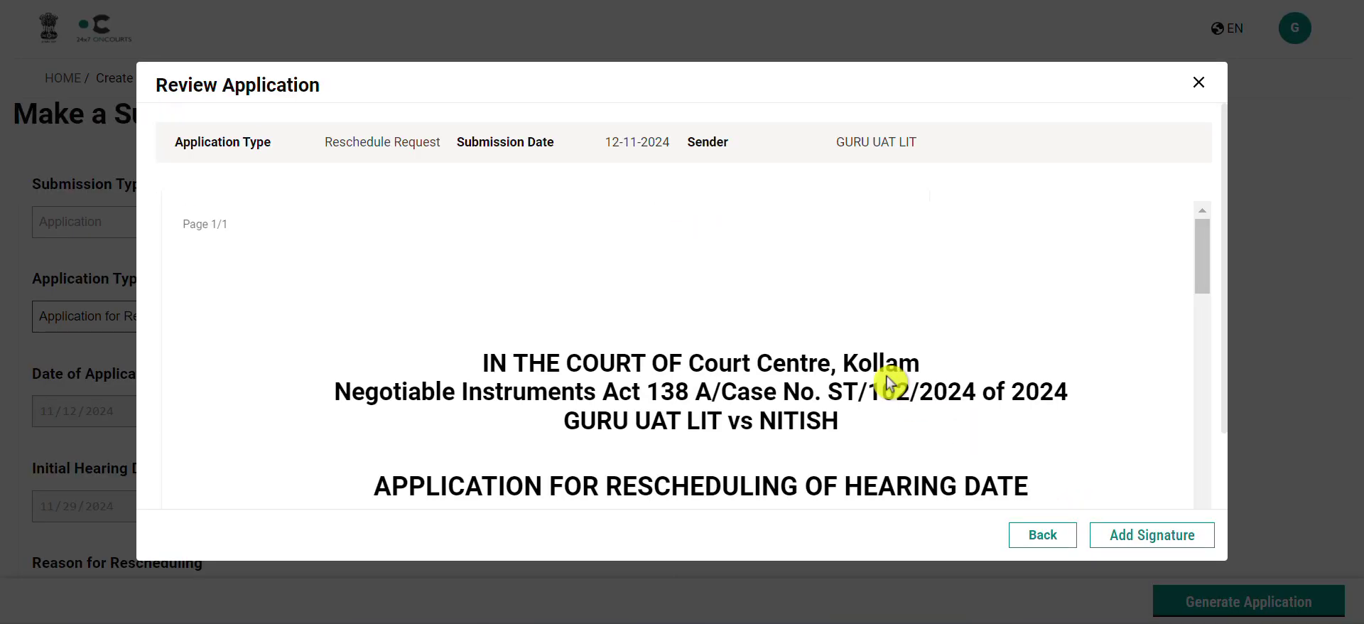
Review the generated rescheduling application from start to end, sign it, and proceed to the payment stage.
scroll(886, 382, "down", 7)
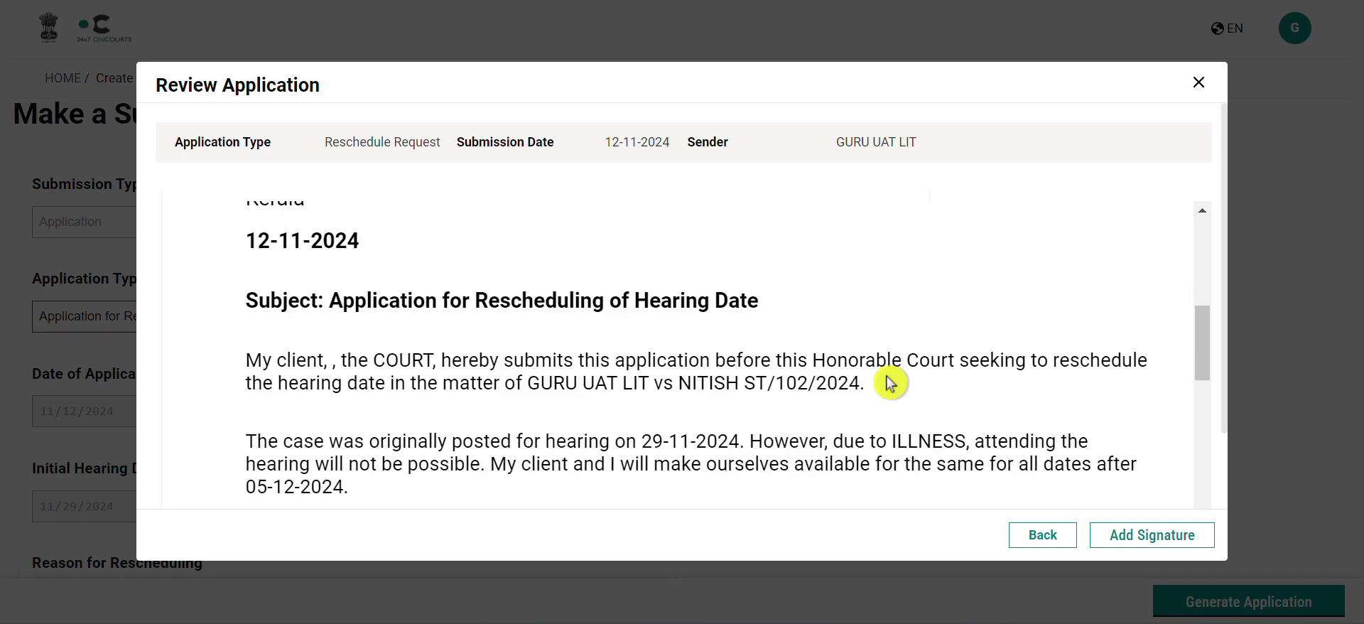
scroll(890, 384, "down", 5)
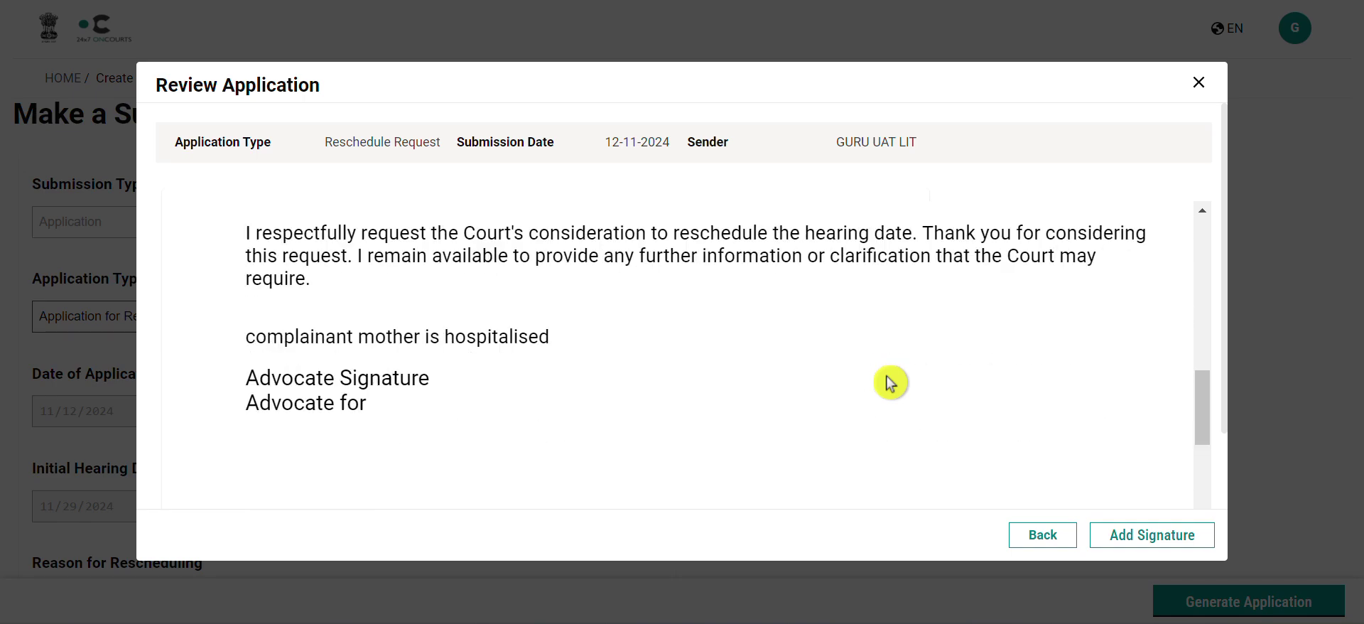
scroll(891, 383, "up", 2)
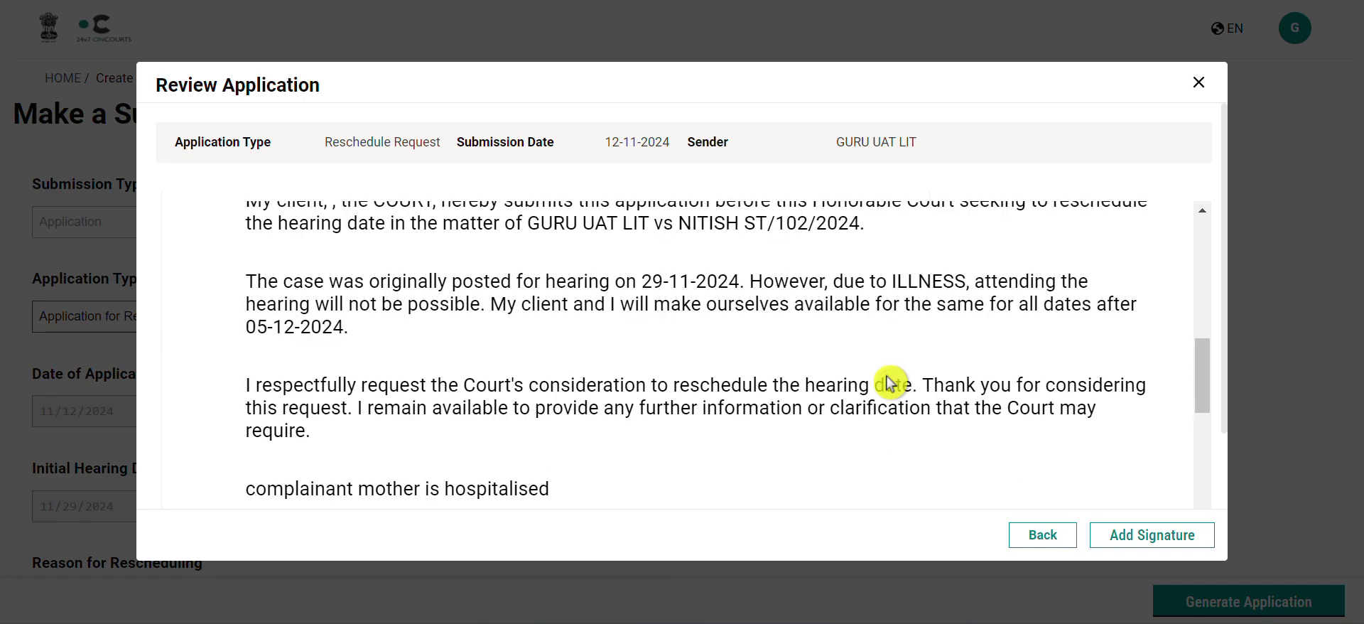
scroll(890, 384, "up", 5)
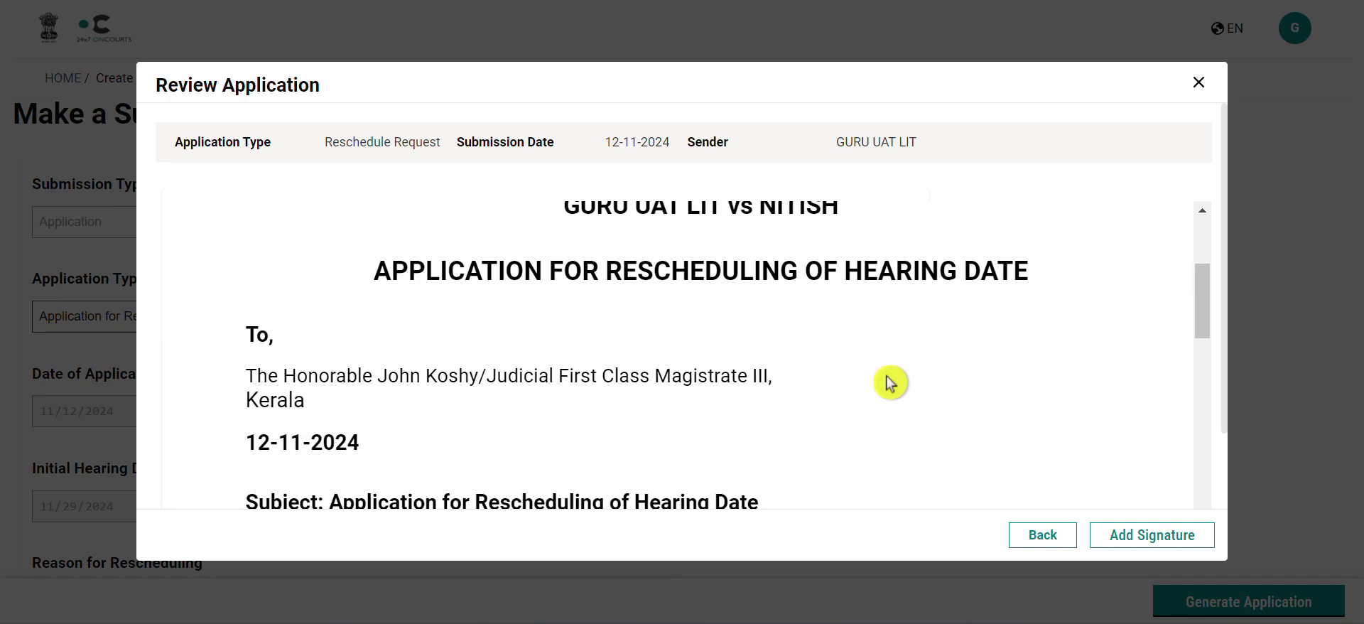
scroll(890, 383, "up", 1)
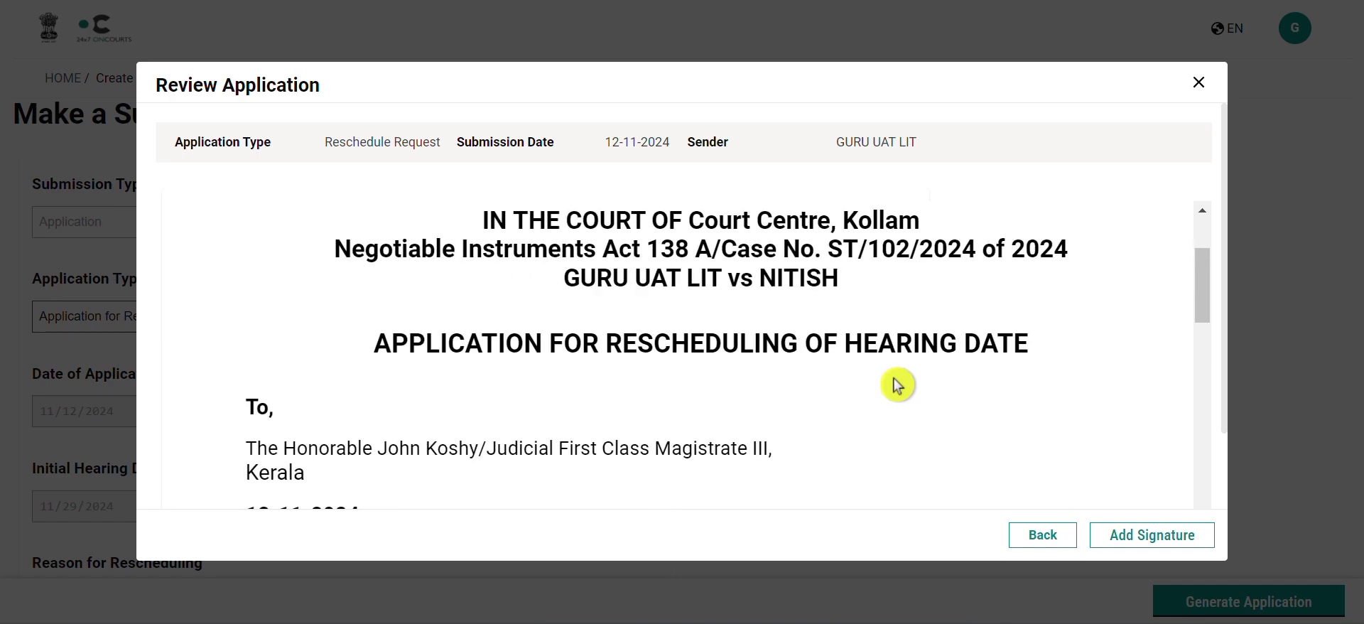
left_click(1141, 548)
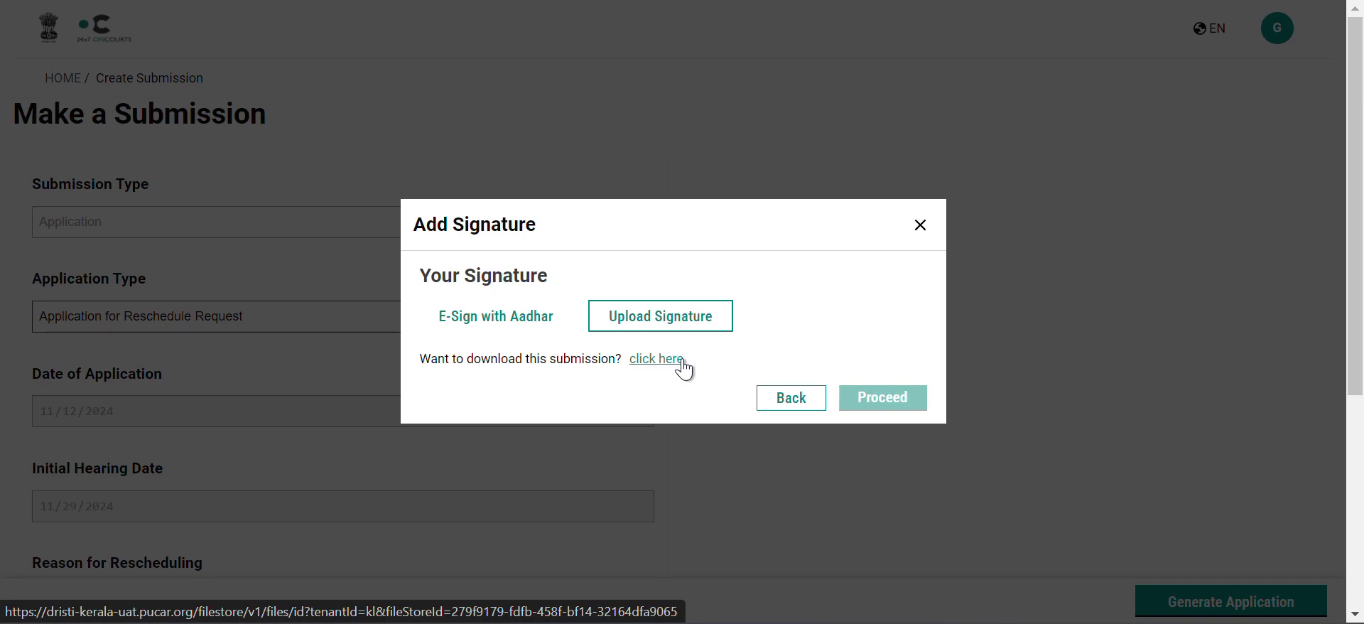
left_click(600, 317)
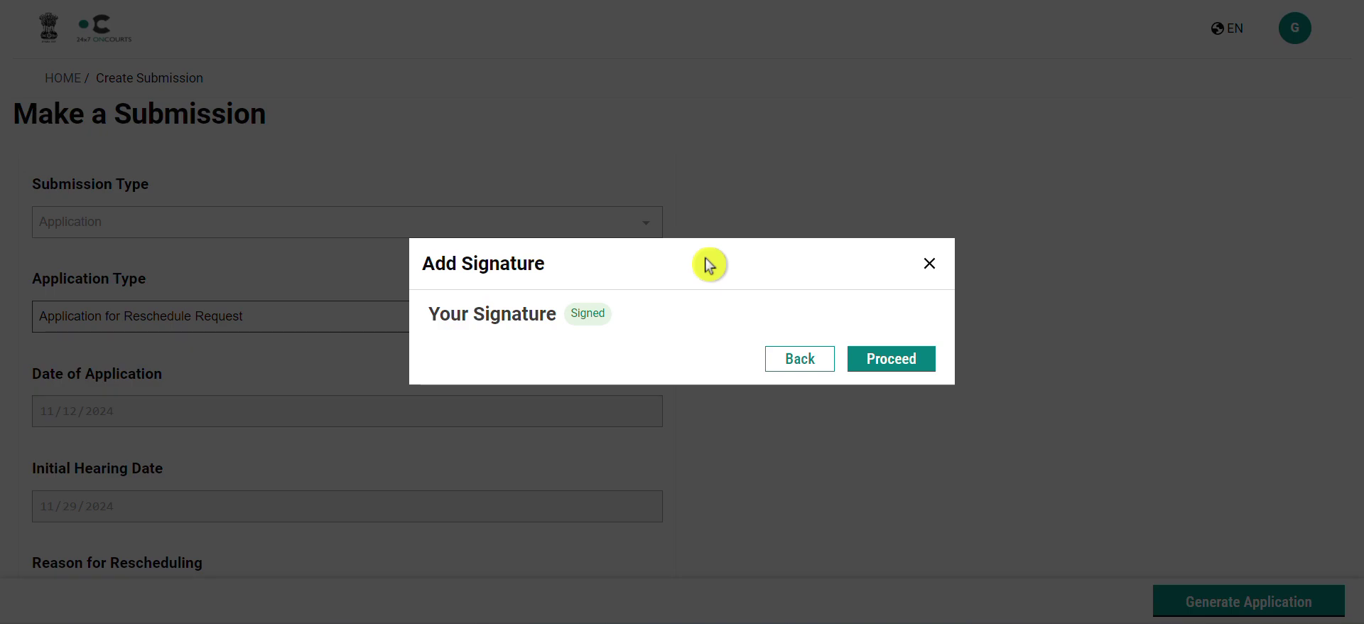
left_click(897, 360)
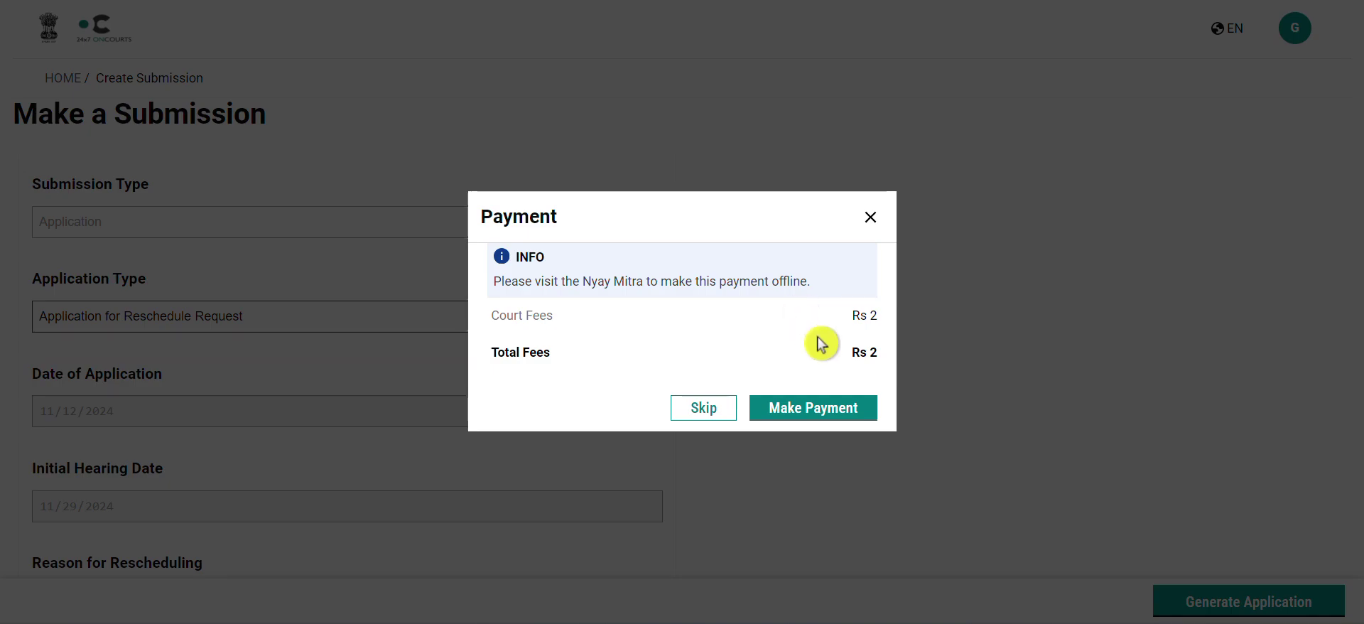
Make the court fee payment for the application and close the submission confirmation.
left_click(823, 412)
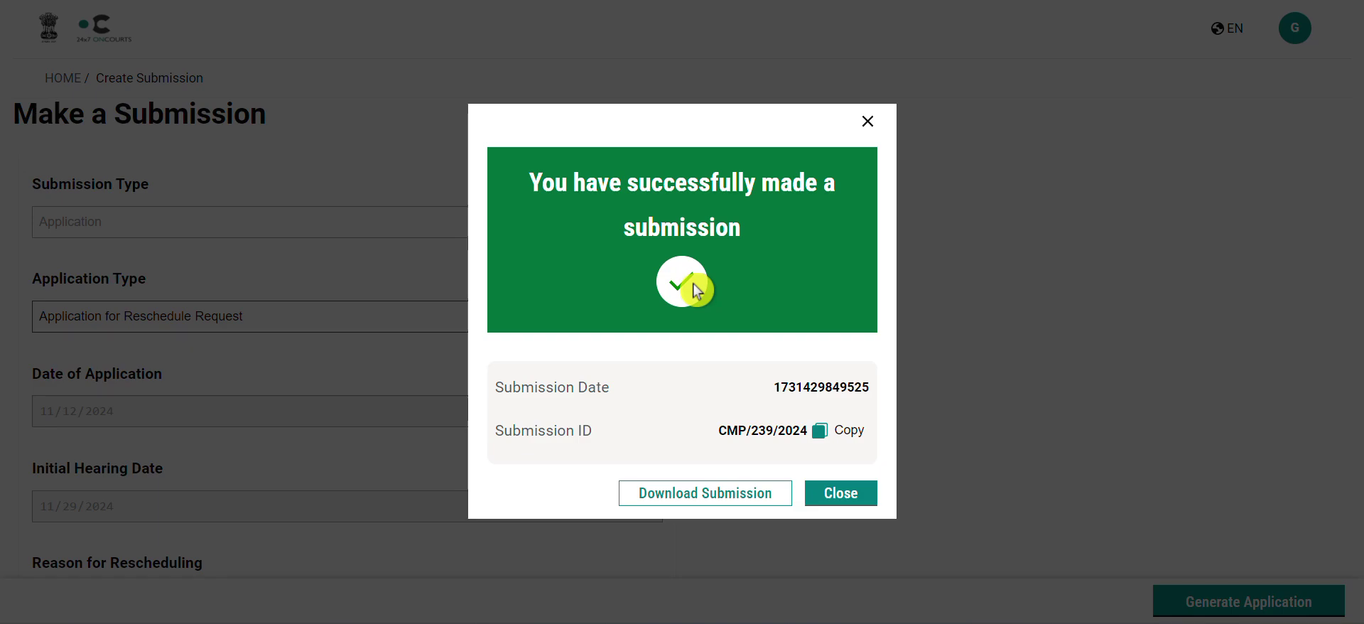
left_click(722, 432)
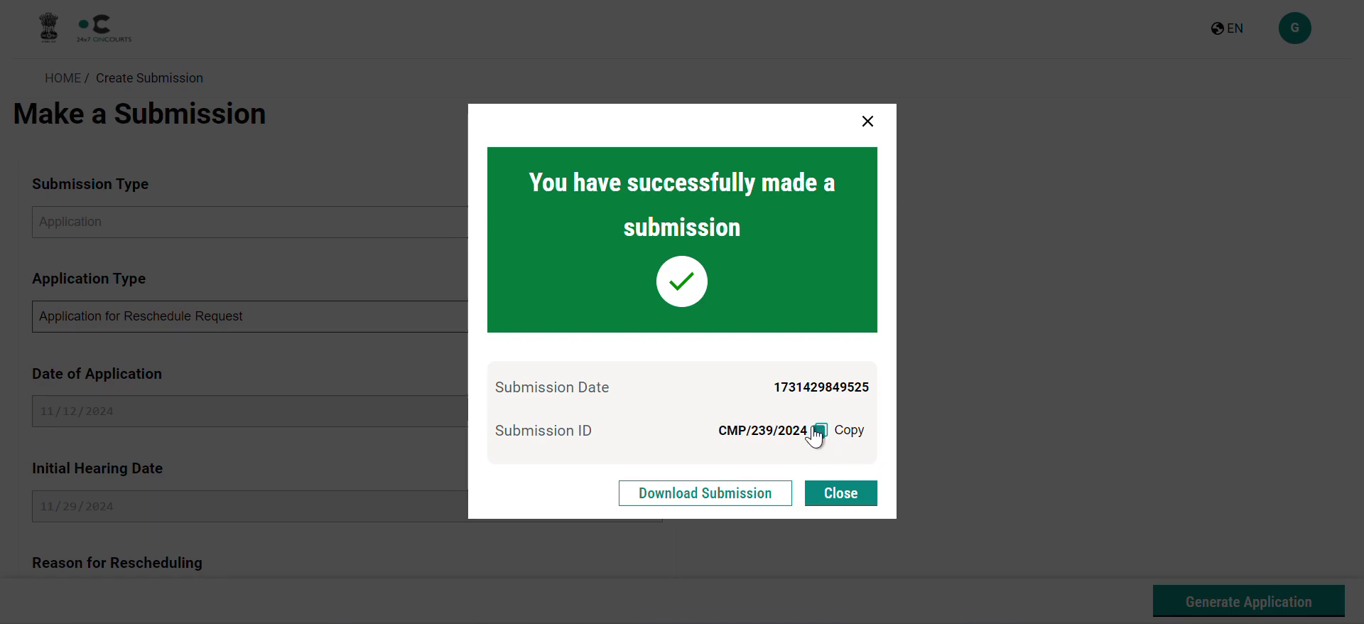
left_click(723, 466)
left_click(850, 498)
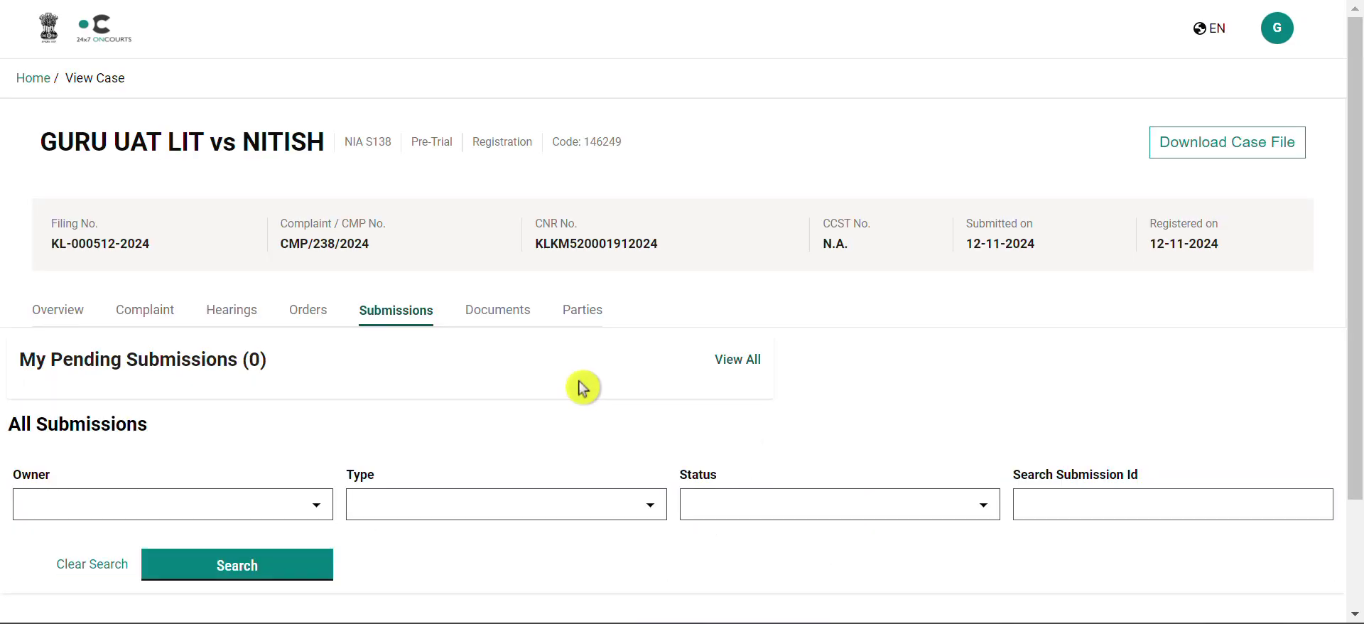
Check the reschedule request's entry and status in the case's list of all submissions.
scroll(464, 382, "down", 1)
scroll(464, 382, "down", 2)
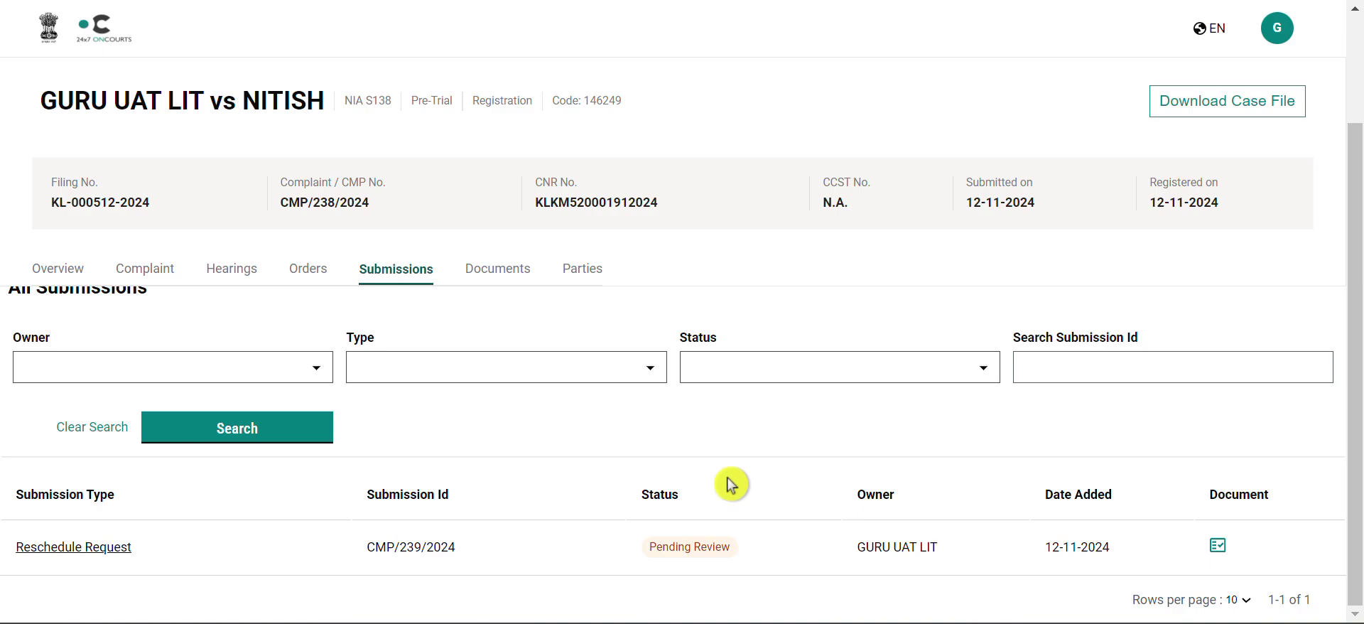
scroll(518, 408, "up", 1)
scroll(518, 410, "down", 1)
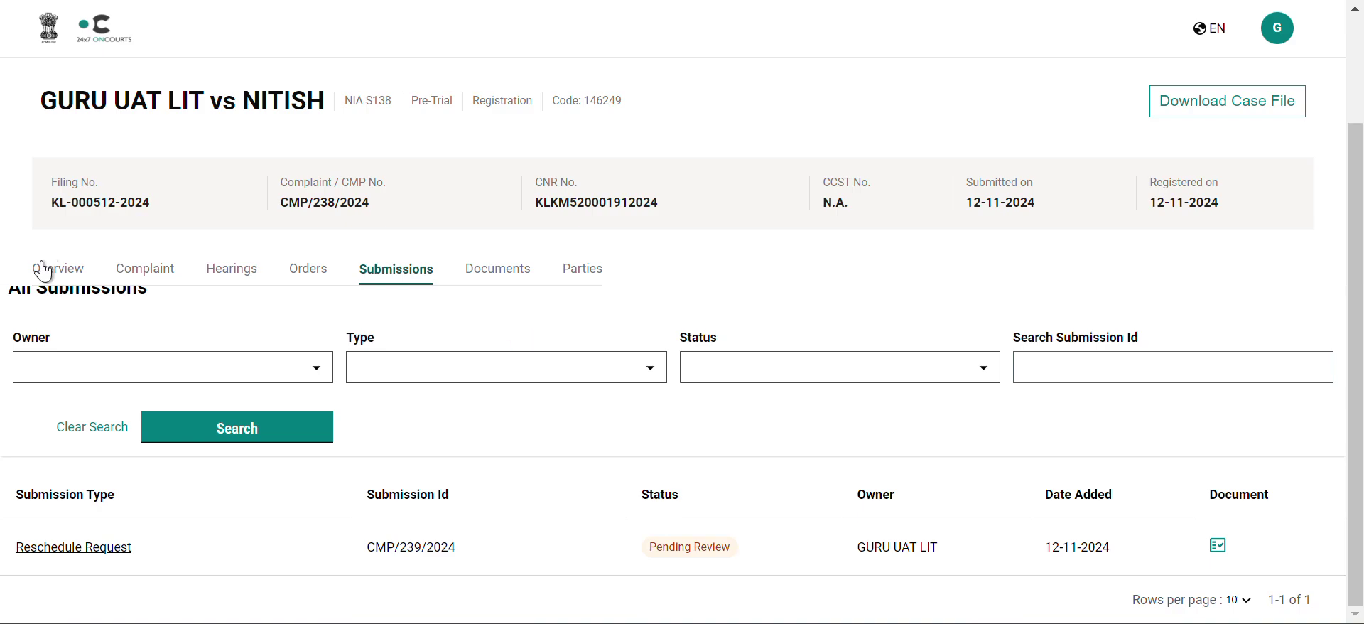
Return to the home page and open the pending task "Choose dates for Reschedule of Hearing Date" that is due today.
left_click(46, 32)
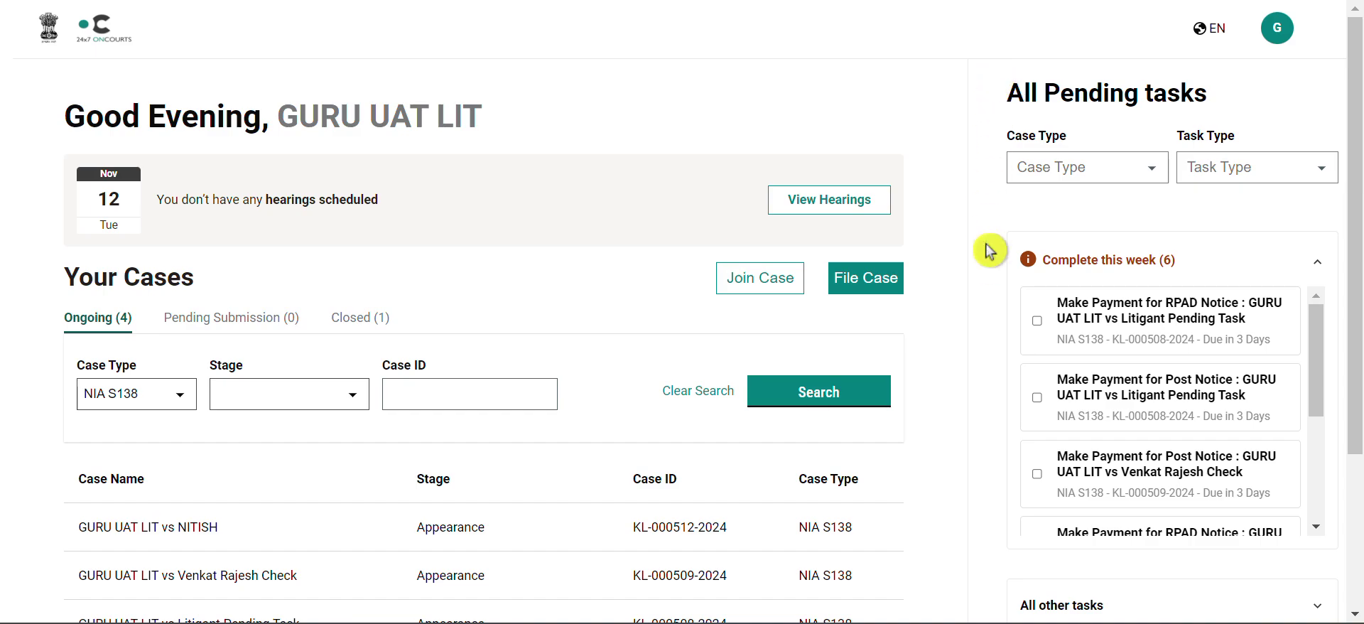
scroll(1087, 405, "down", 3)
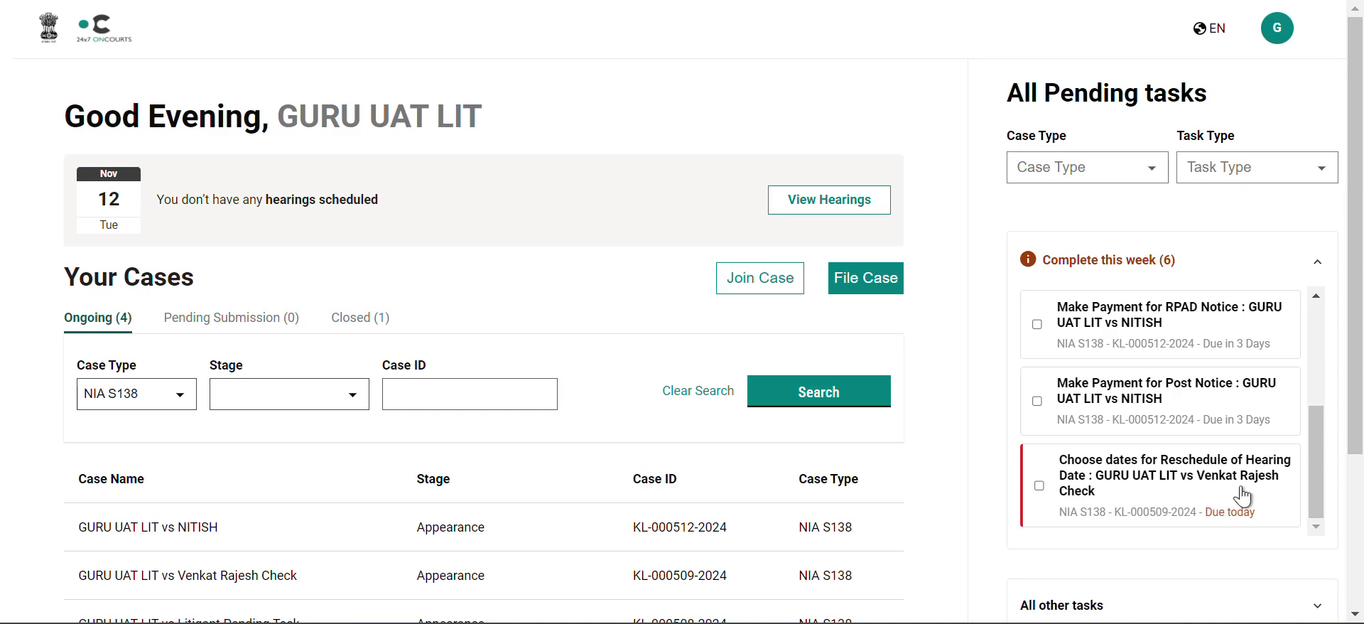
left_click(1197, 491)
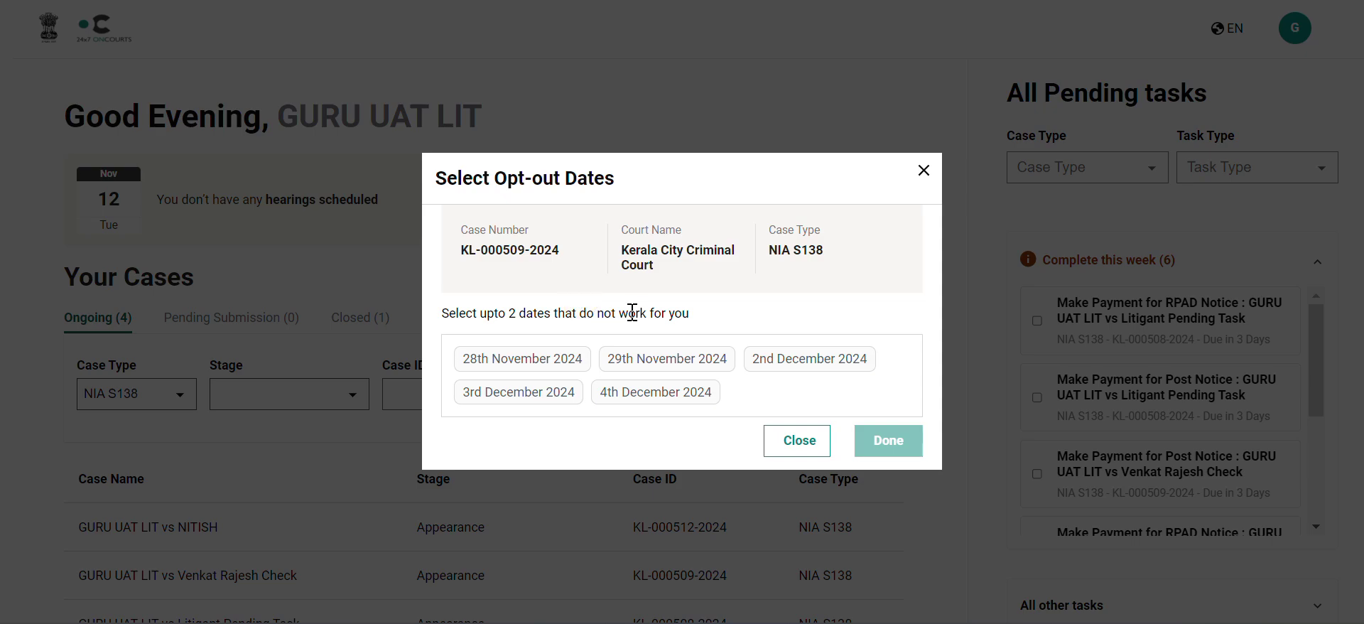
Submit 28th November 2024 and 4th December 2024 as the opt-out dates and close the confirmation.
left_click(551, 357)
left_click(686, 462)
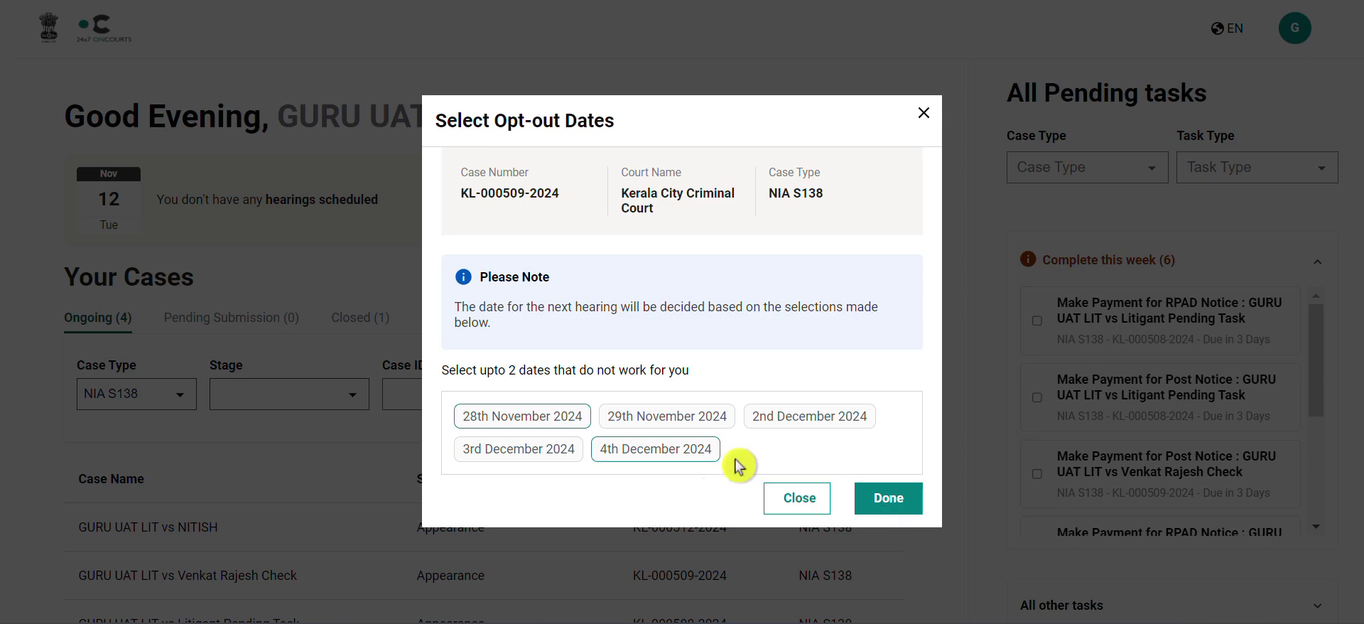
left_click(893, 500)
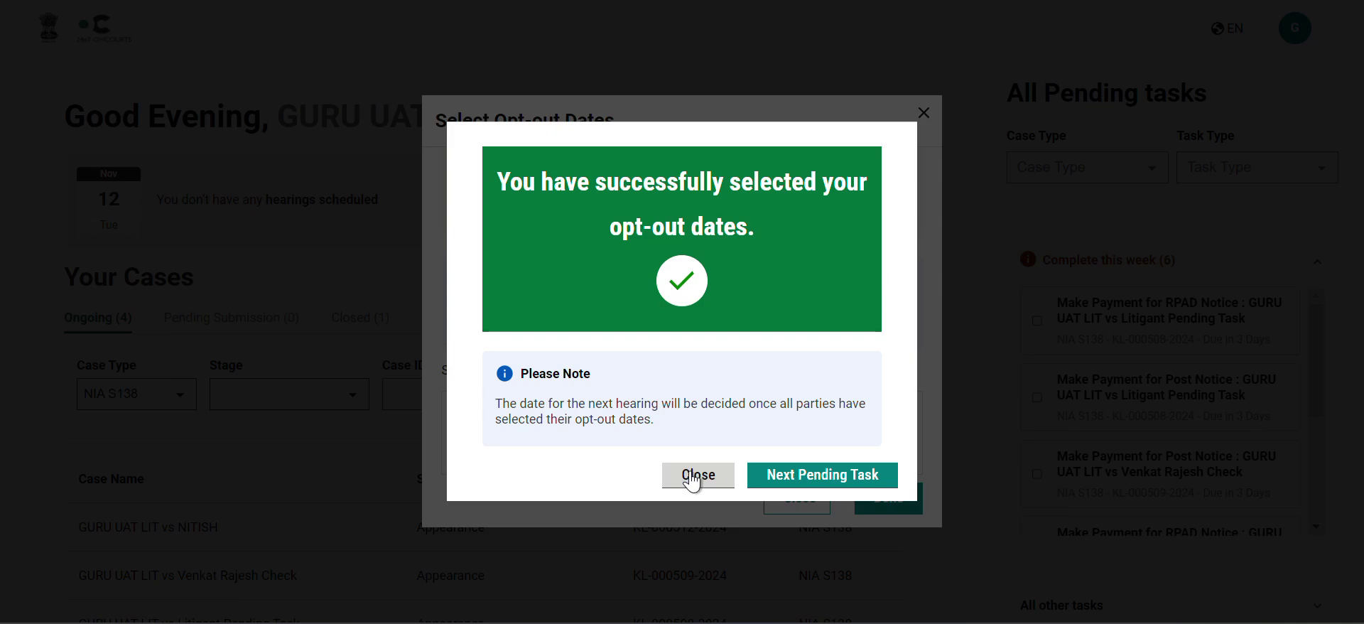
left_click(694, 479)
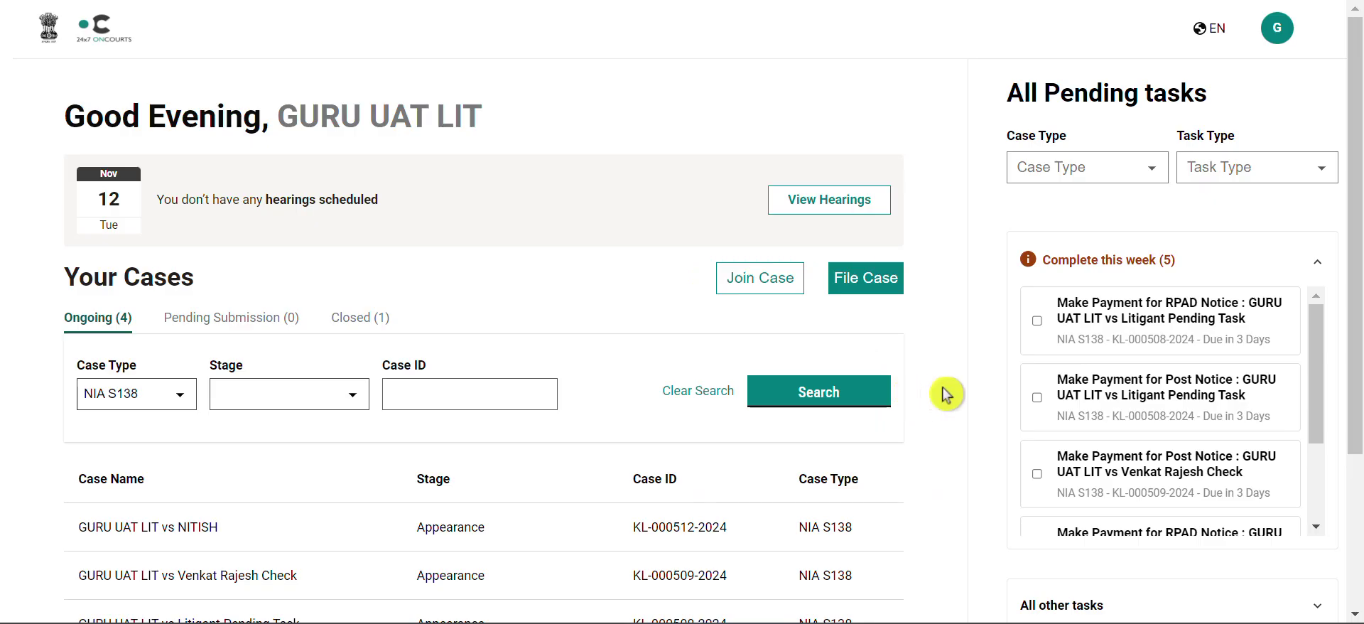